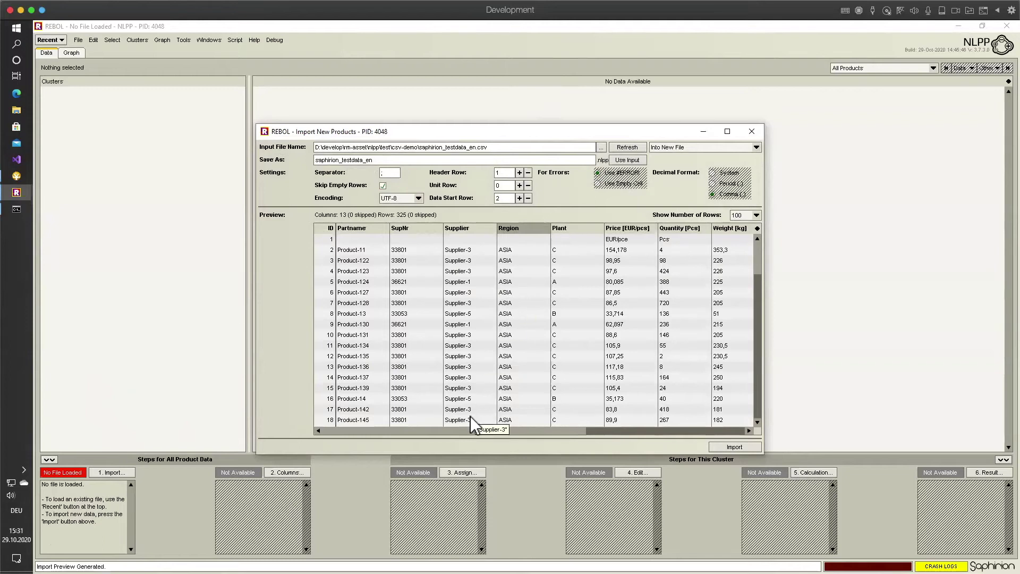
Review all columns in the import preview of saphirion_testdata_en.csv and import the products into a new file.
{"action": "left_click_drag", "start_coordinate": [441, 430], "coordinate": [326, 425]}
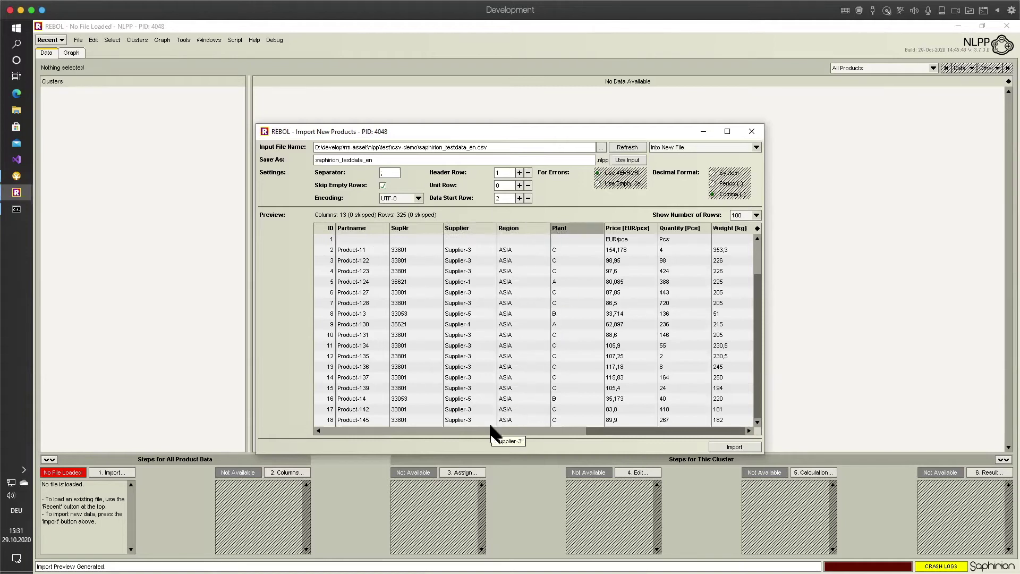
{"action": "left_click_drag", "start_coordinate": [490, 429], "coordinate": [550, 416]}
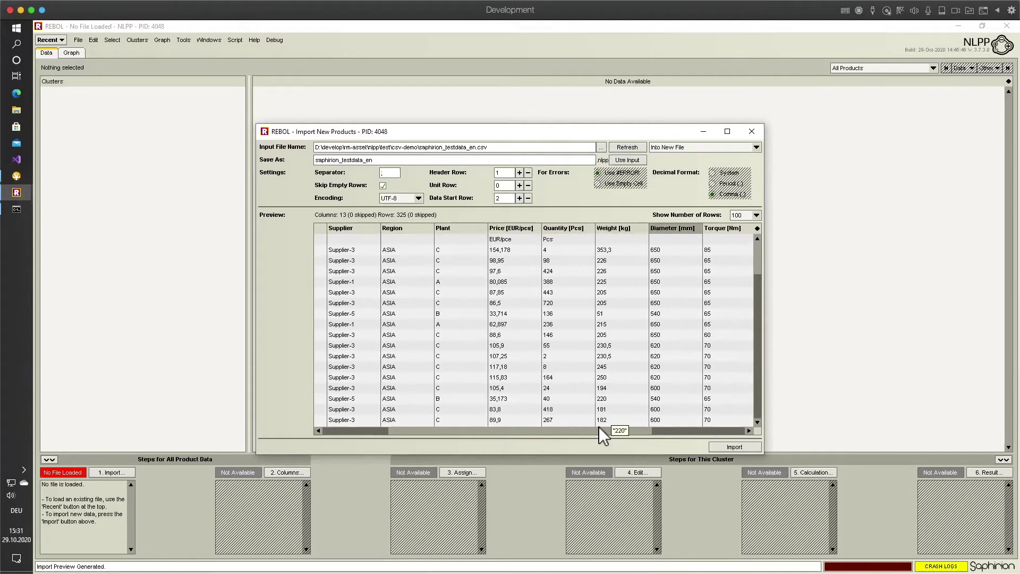
{"action": "left_click_drag", "start_coordinate": [604, 429], "coordinate": [694, 429]}
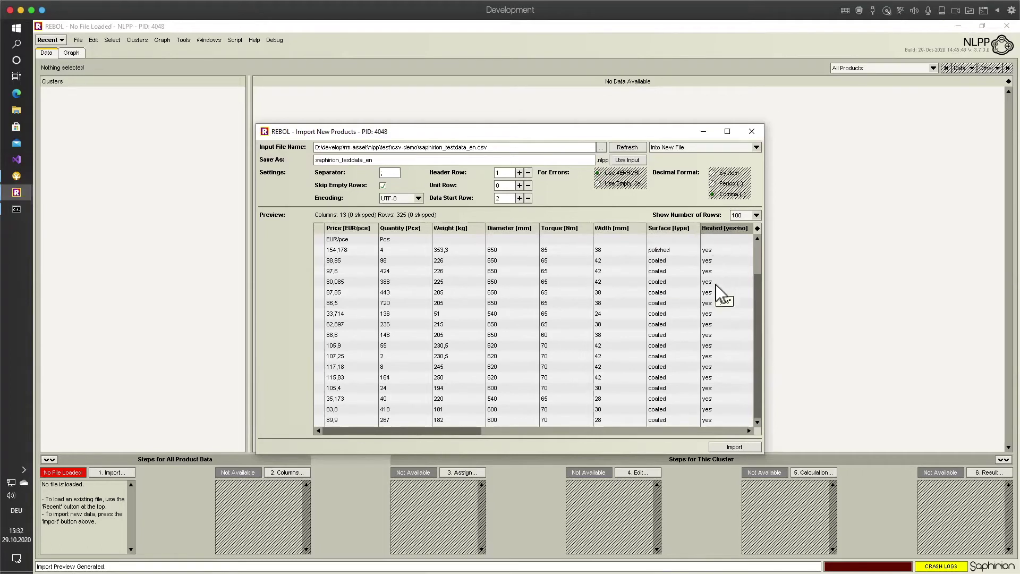
{"action": "scroll", "coordinate": [559, 430], "scroll_direction": "left", "scroll_amount": 5}
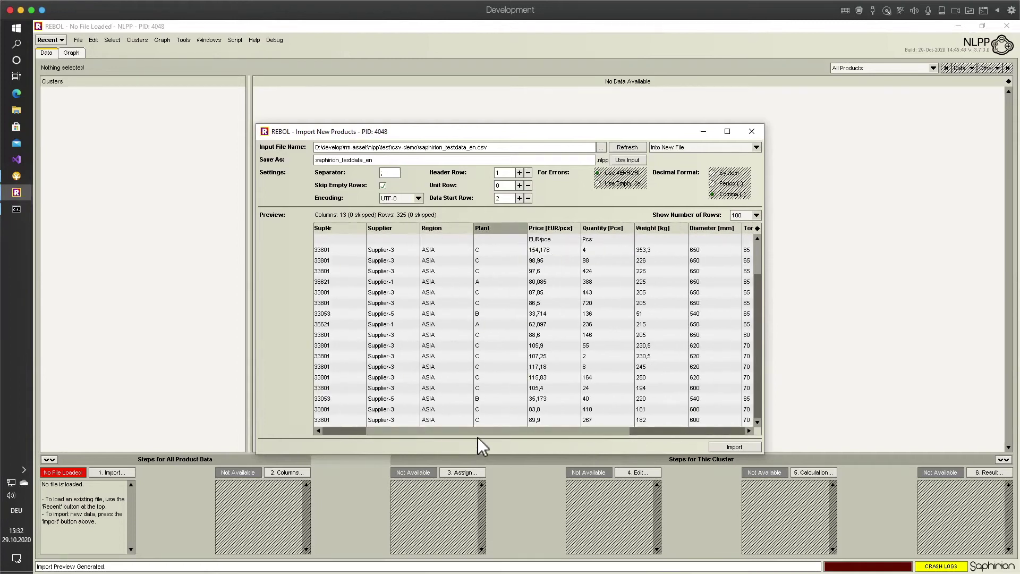
{"action": "scroll", "coordinate": [477, 432], "scroll_direction": "left", "scroll_amount": 3}
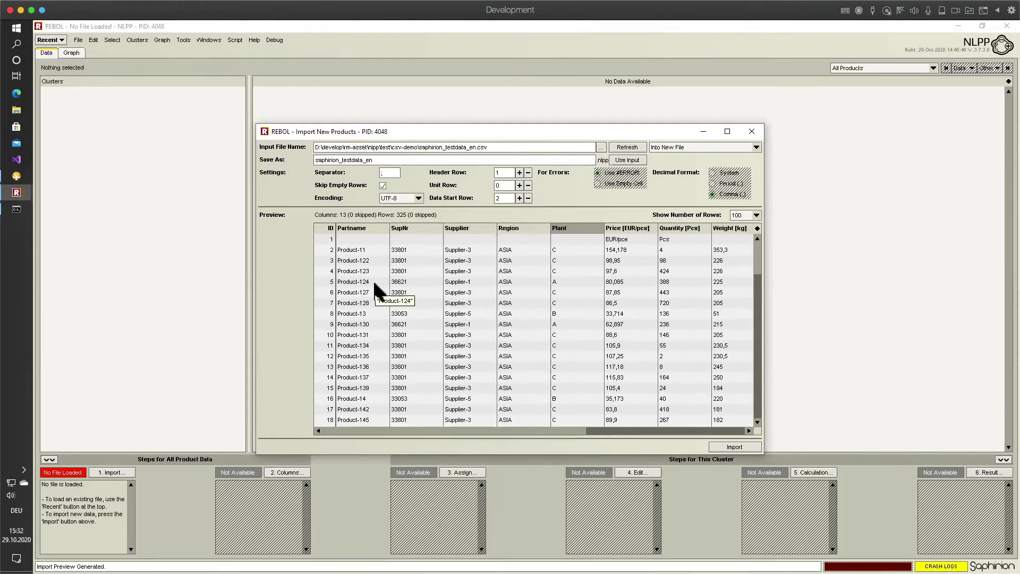
{"action": "left_click", "coordinate": [734, 448]}
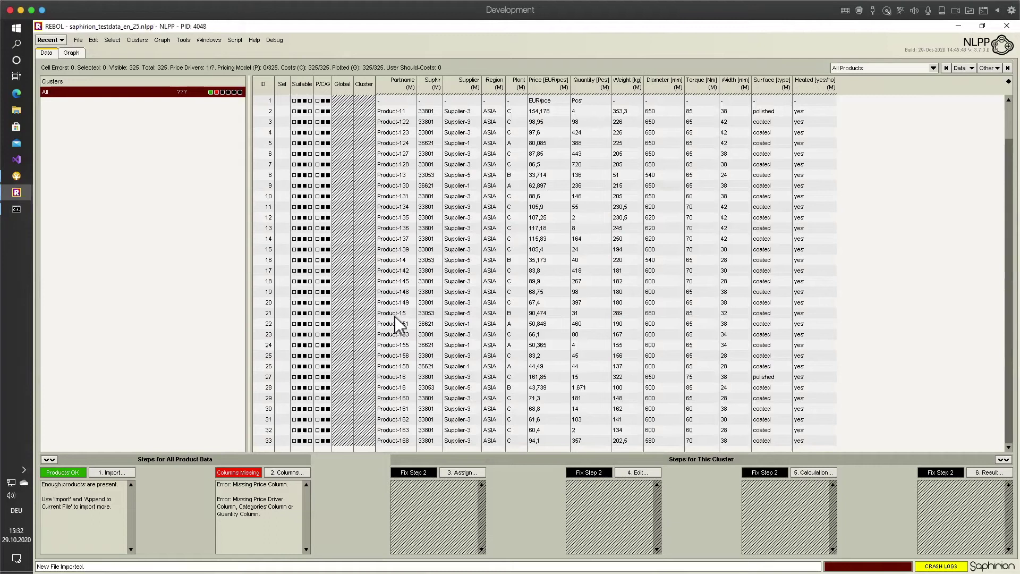
Check the reported column errors and open the column management for the product table.
{"action": "mouse_move", "coordinate": [69, 91]}
{"action": "mouse_move", "coordinate": [280, 511]}
{"action": "mouse_move", "coordinate": [266, 528]}
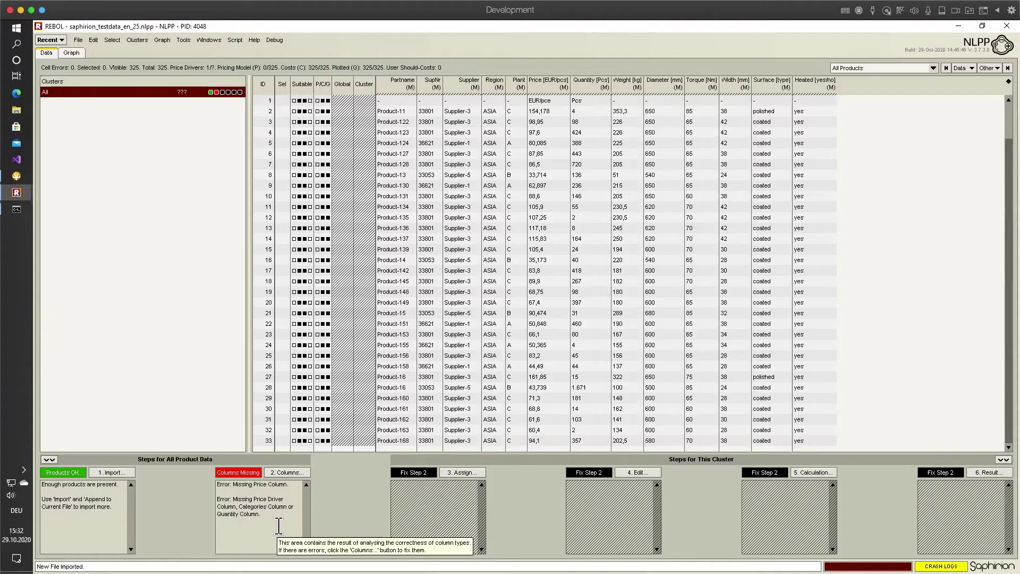
{"action": "left_click", "coordinate": [282, 472]}
{"action": "left_click_drag", "start_coordinate": [359, 139], "coordinate": [273, 139]}
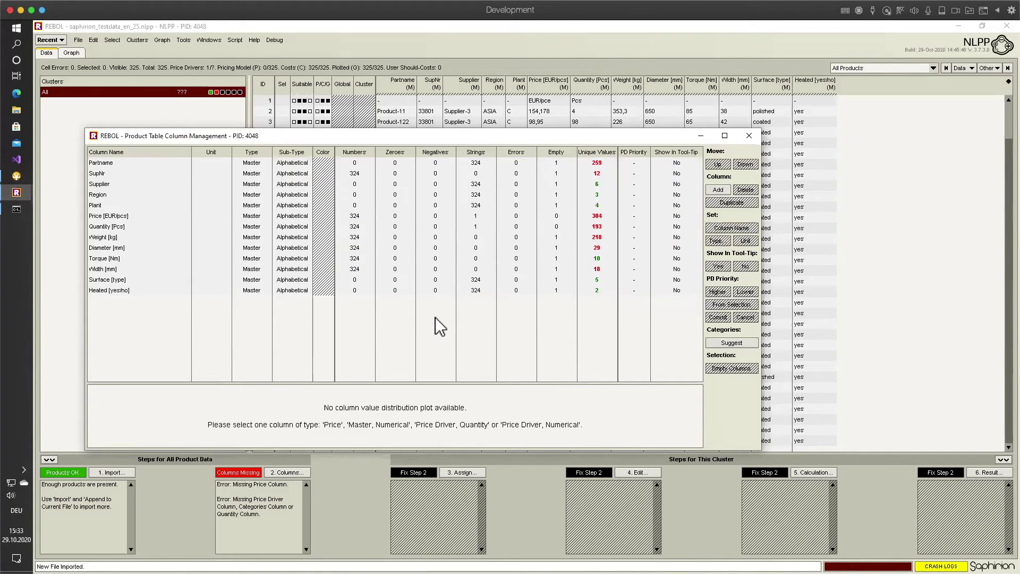
Convert the Price [EUR/pcs] column to type Price, using an empty cell for errors.
{"action": "left_click", "coordinate": [110, 217]}
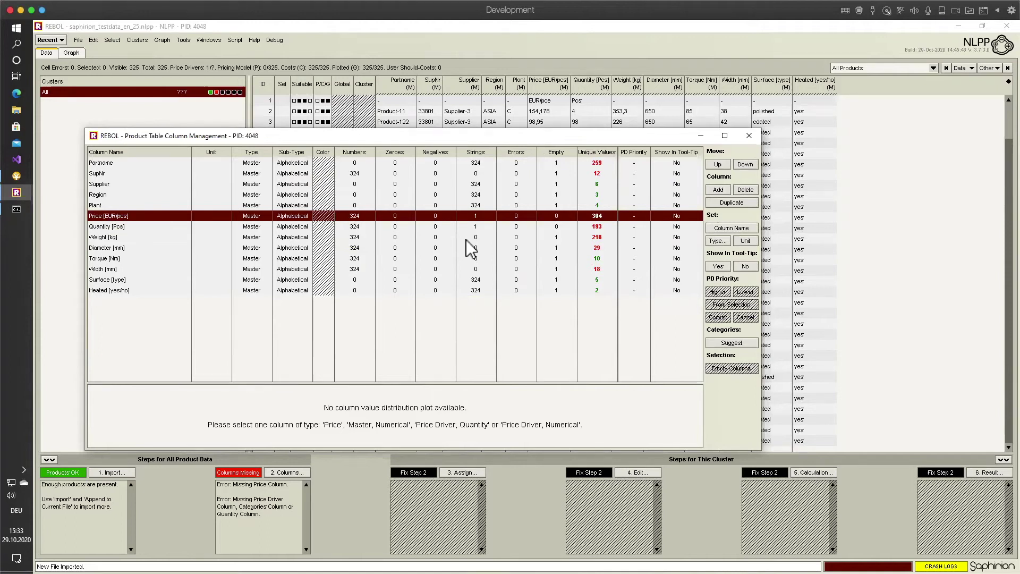
{"action": "double_click", "coordinate": [297, 215]}
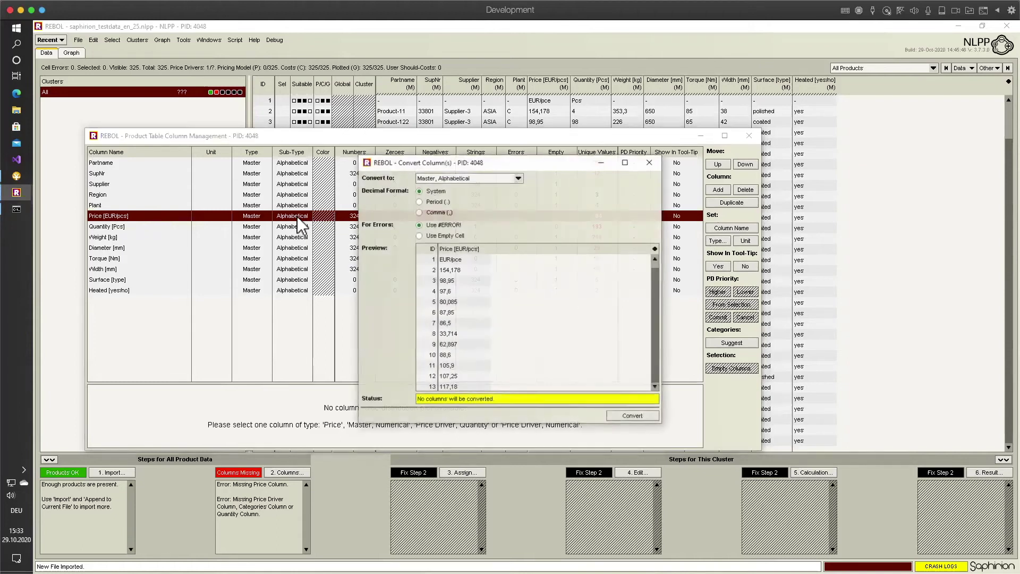
{"action": "left_click", "coordinate": [457, 177]}
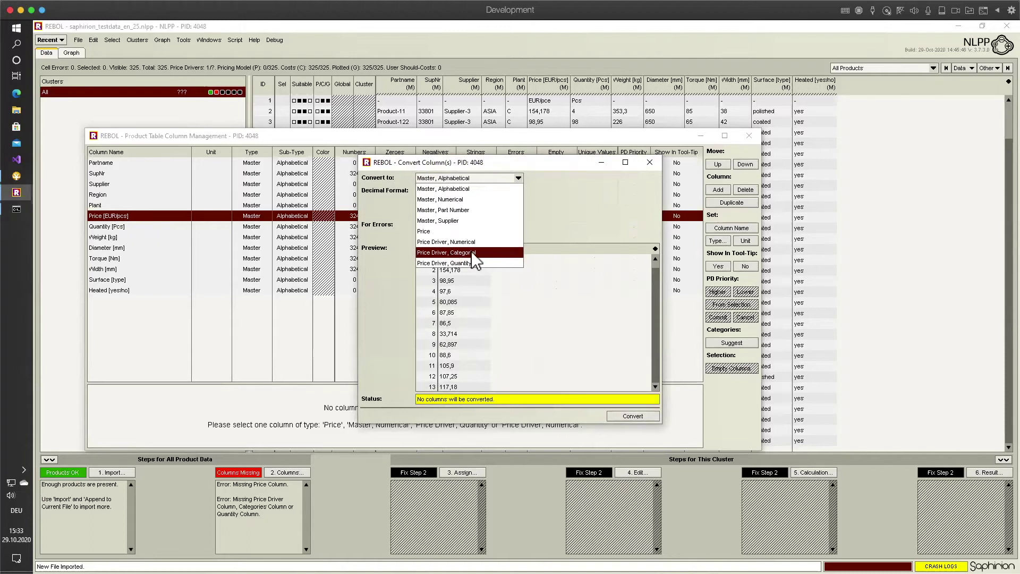
{"action": "left_click", "coordinate": [441, 231]}
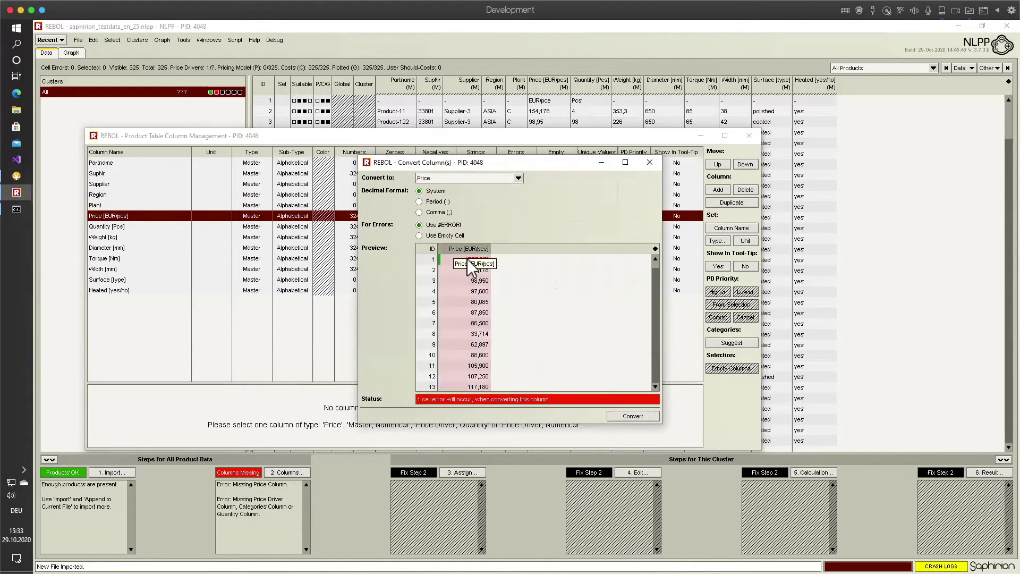
{"action": "left_click", "coordinate": [439, 237]}
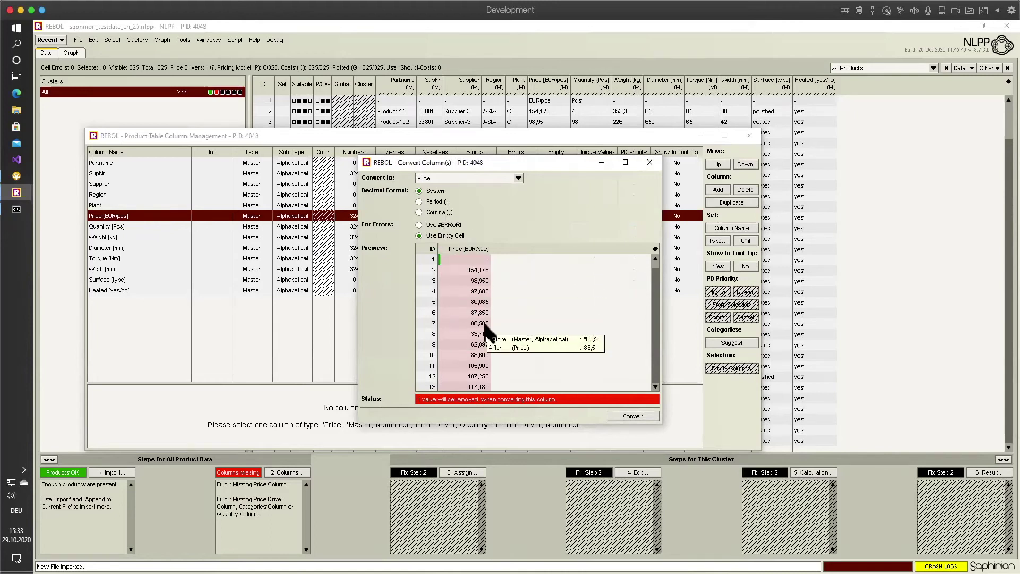
{"action": "mouse_move", "coordinate": [653, 266]}
{"action": "left_mouse_down"}
{"action": "mouse_move", "coordinate": [659, 400]}
{"action": "mouse_move", "coordinate": [655, 255]}
{"action": "left_mouse_up"}
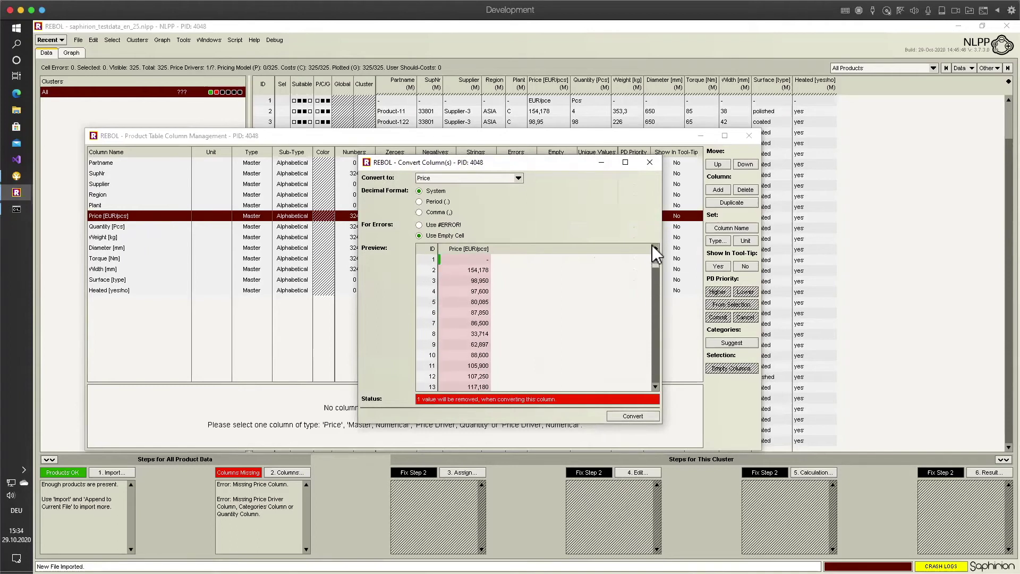
{"action": "left_click", "coordinate": [624, 416]}
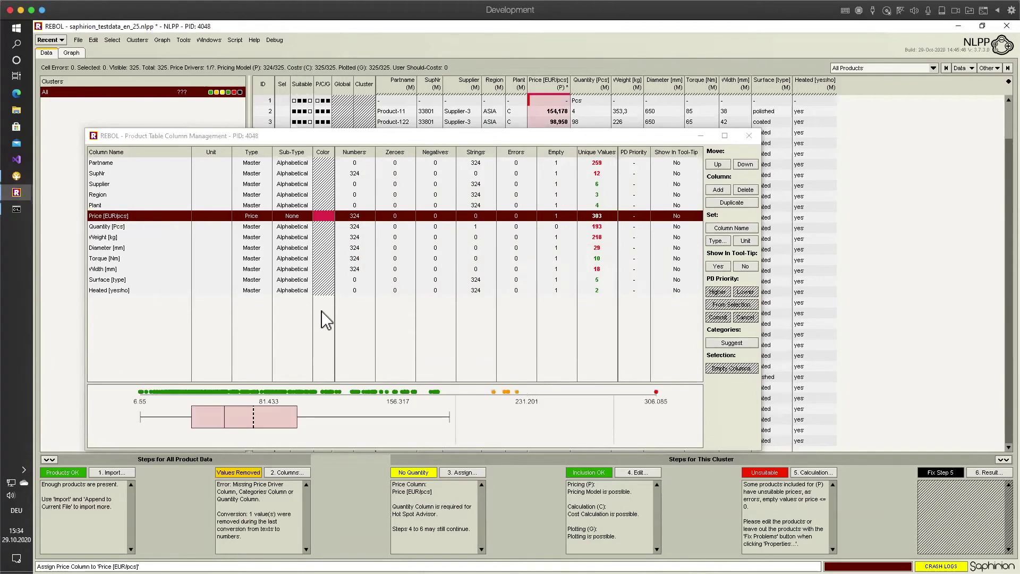
Examine the conversion status and the box plot statistics of the Price [EUR/pcs] column.
{"action": "left_click_drag", "start_coordinate": [420, 137], "coordinate": [437, 166]}
{"action": "left_click_drag", "start_coordinate": [512, 161], "coordinate": [517, 109]}
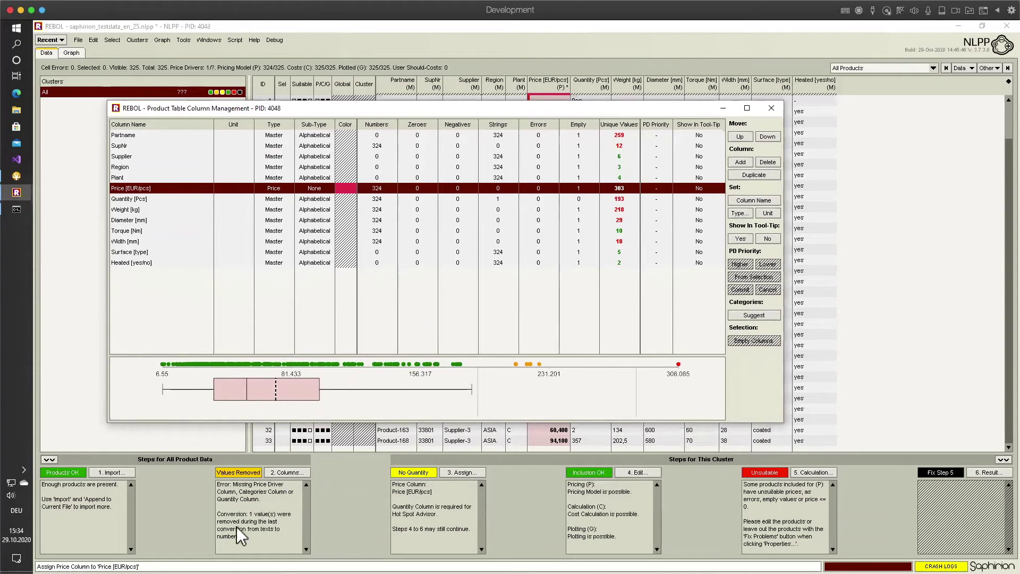
{"action": "mouse_move", "coordinate": [162, 392]}
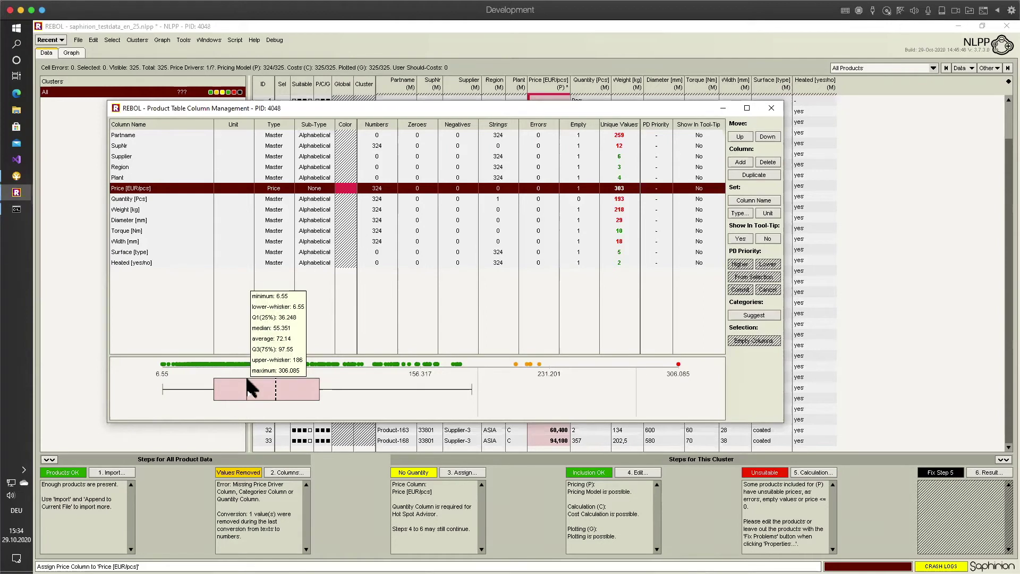
{"action": "mouse_move", "coordinate": [248, 392]}
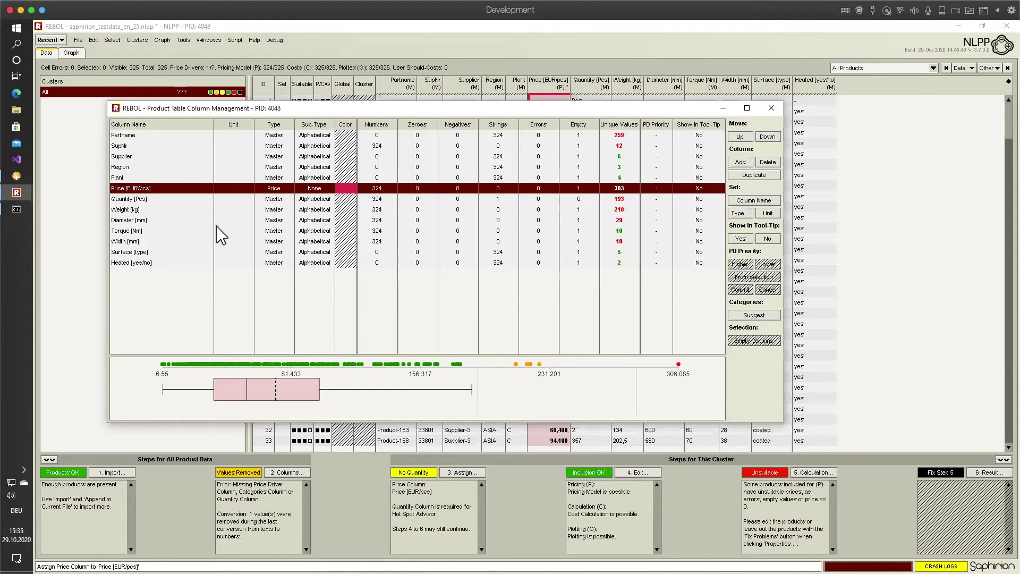
Convert the Weight, Diameter, Torque and Width columns together to Price Driver, Numerical.
{"action": "left_click", "coordinate": [136, 210]}
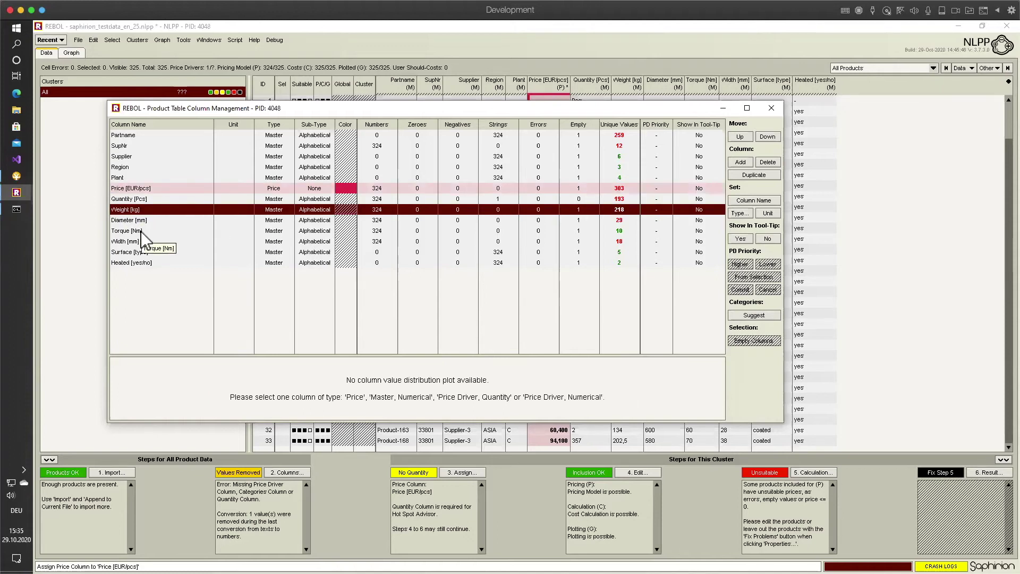
{"action": "left_click", "coordinate": [138, 242], "text": "shift"}
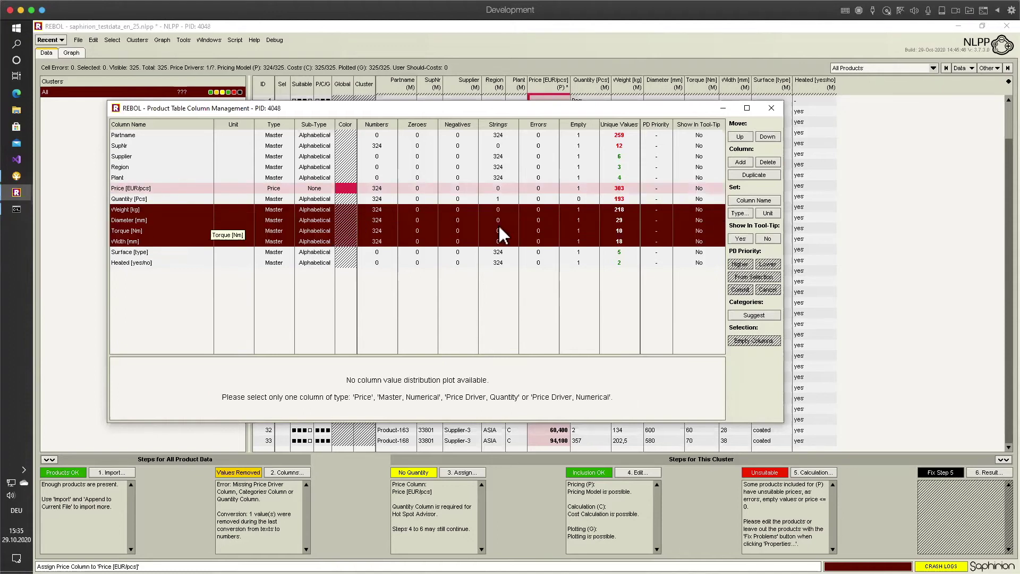
{"action": "left_click", "coordinate": [740, 213]}
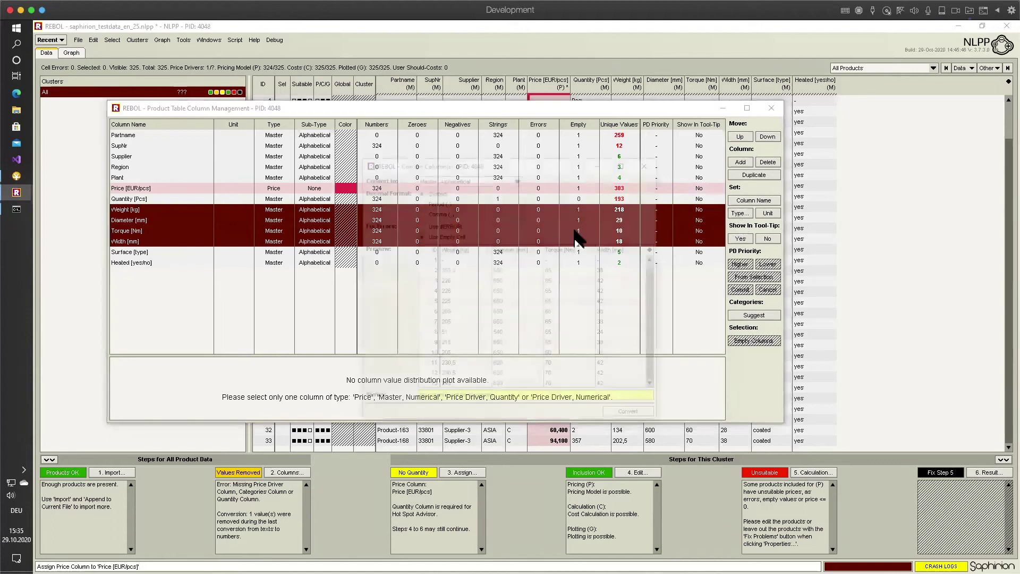
{"action": "left_click", "coordinate": [473, 179]}
{"action": "key", "text": "Escape"}
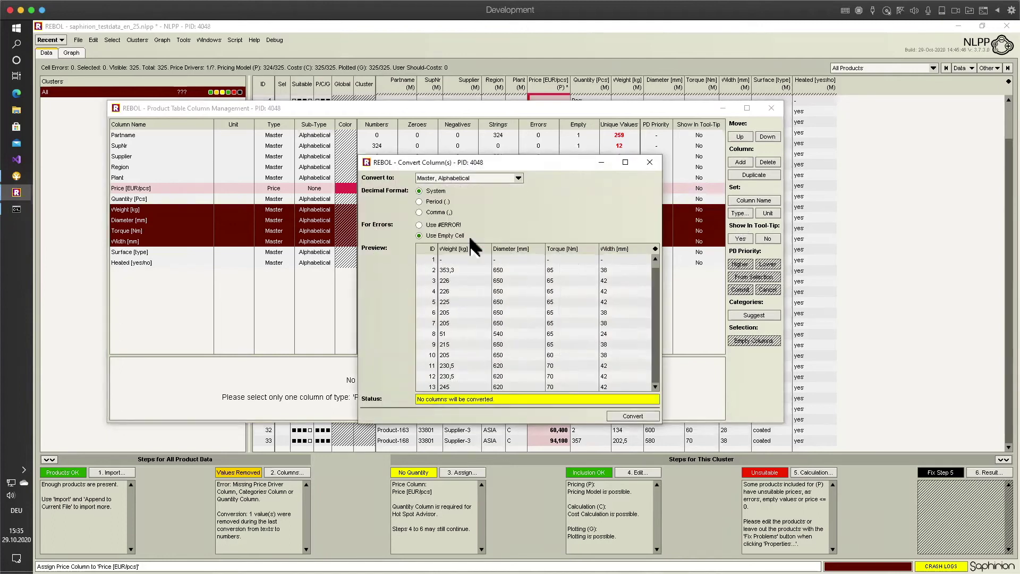
{"action": "key", "text": "Down"}
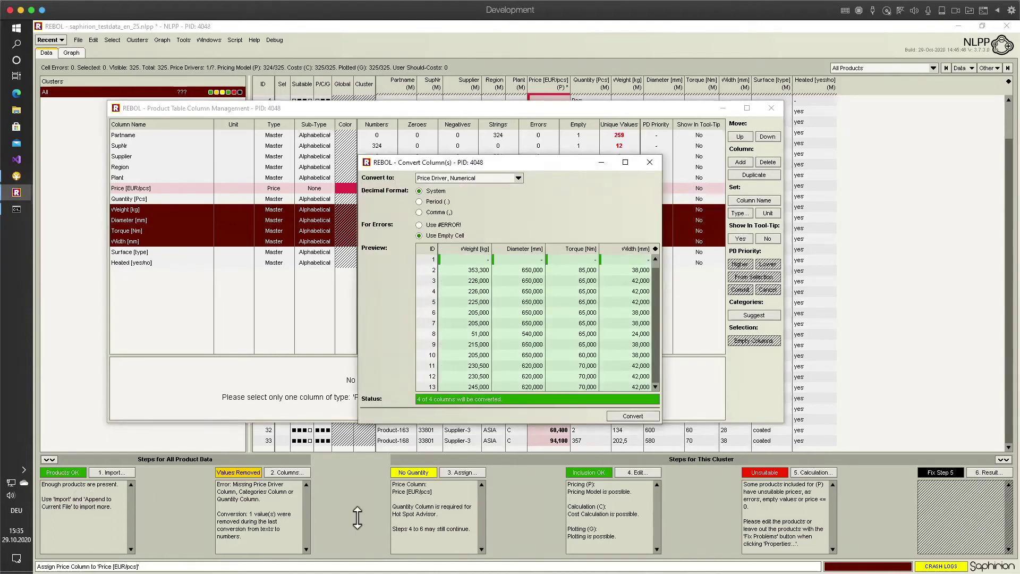
{"action": "left_click", "coordinate": [643, 417]}
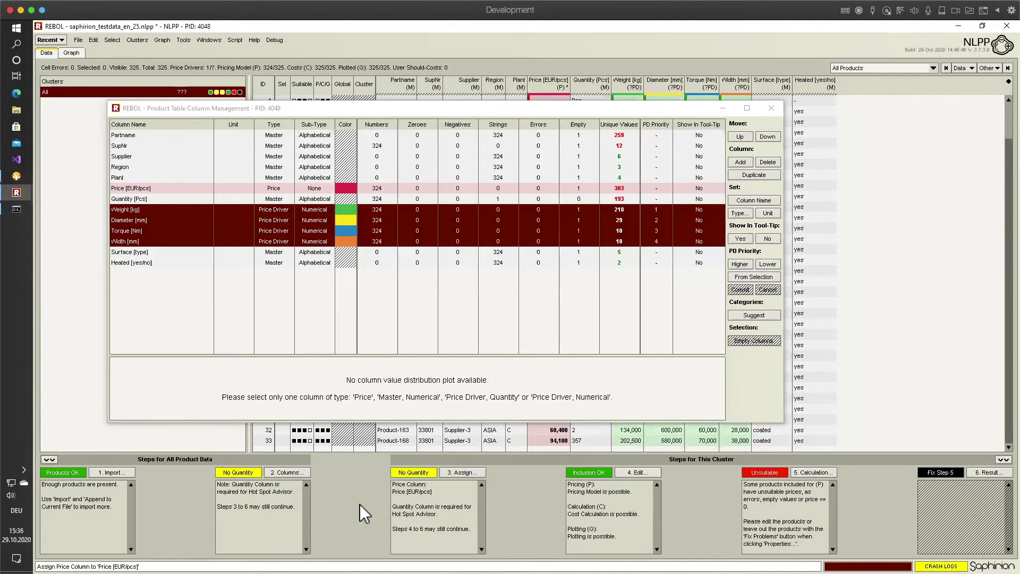
Convert the Quantity [Pcs] column to Price Driver, Quantity, with empty cells used for errors.
{"action": "left_click", "coordinate": [142, 201]}
{"action": "left_click", "coordinate": [739, 213]}
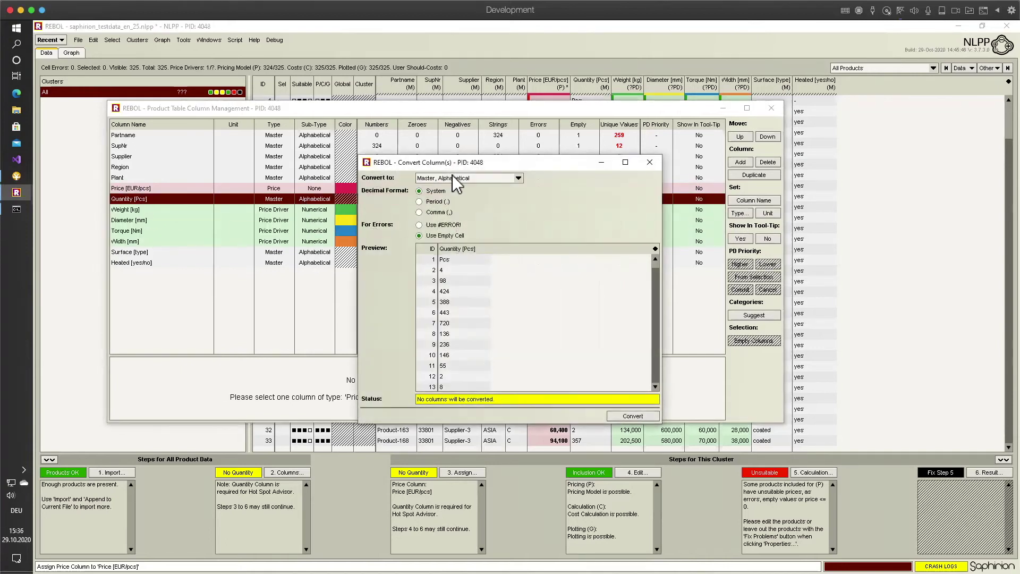
{"action": "left_click", "coordinate": [452, 178]}
{"action": "left_click", "coordinate": [454, 263]}
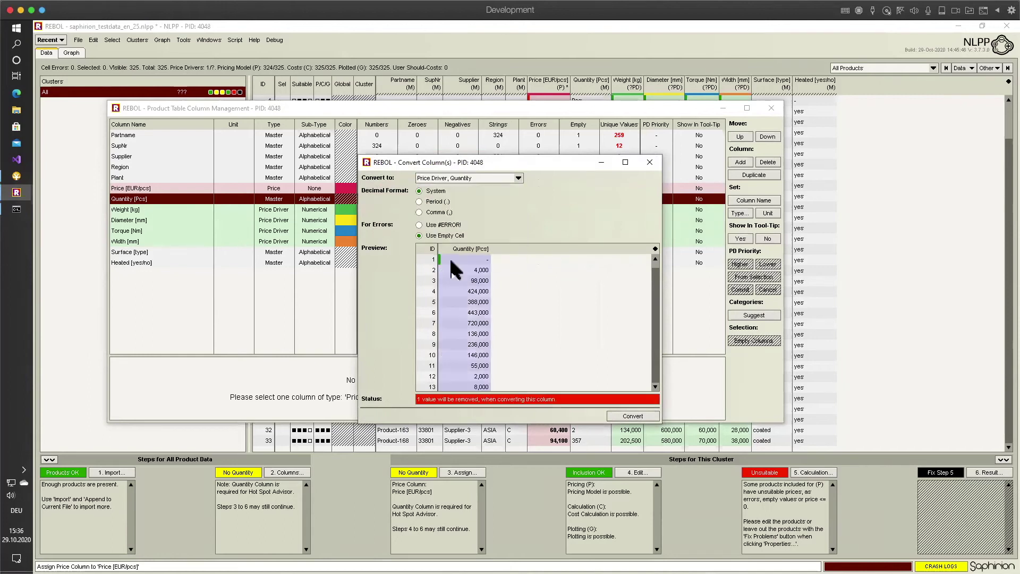
{"action": "left_click", "coordinate": [629, 416]}
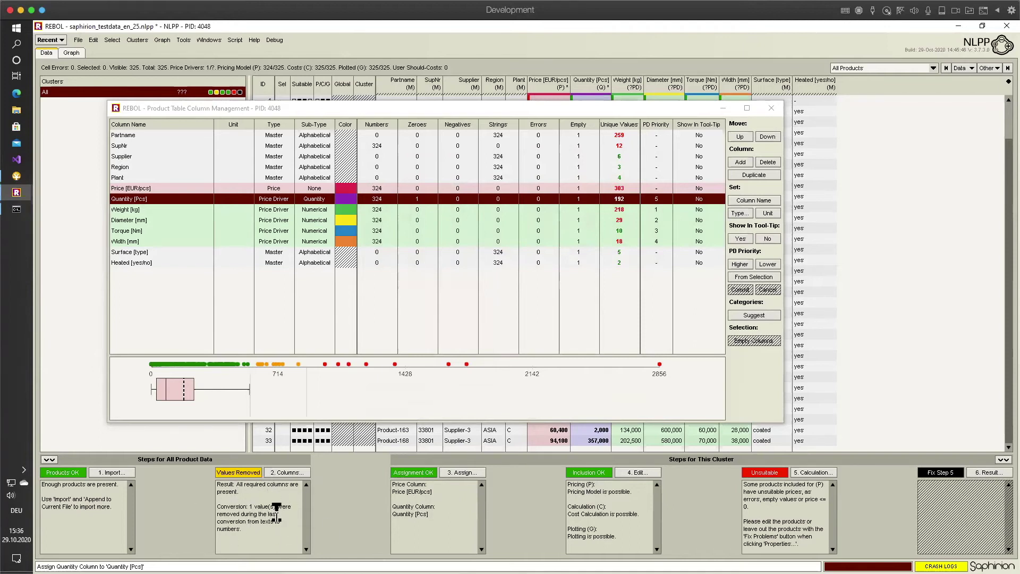
Examine the value distribution plots of the Quantity, Weight, Diameter, Torque and Width columns one after another.
{"action": "mouse_move", "coordinate": [276, 512]}
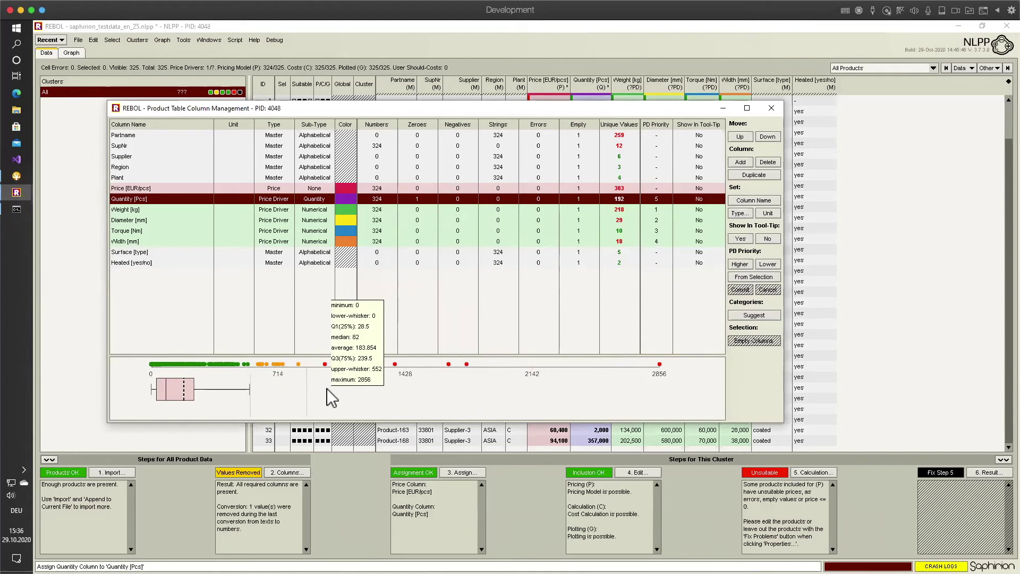
{"action": "left_click", "coordinate": [124, 209]}
{"action": "key", "text": "Down"}
{"action": "key", "text": "Down"}
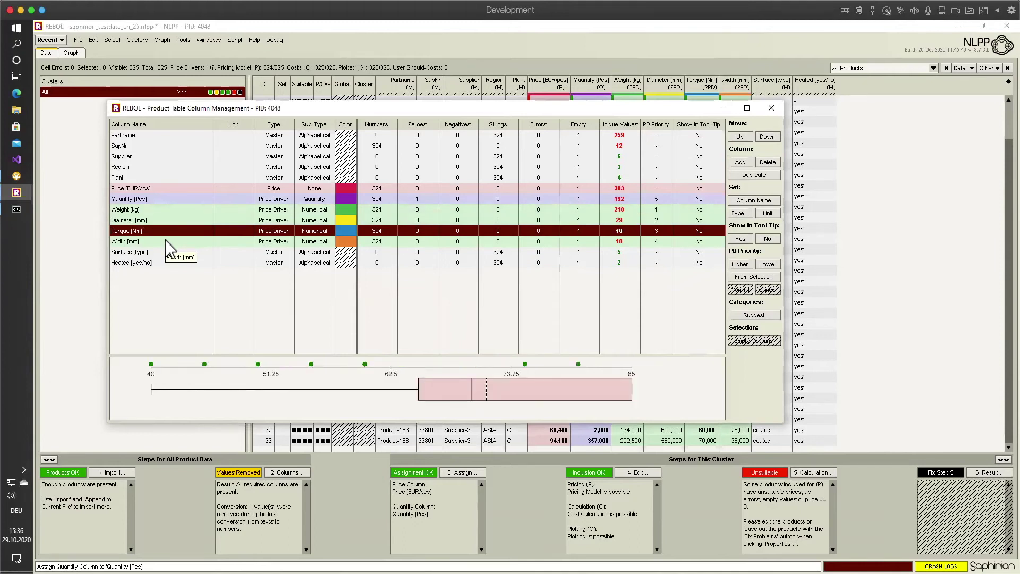
{"action": "key", "text": "Down"}
{"action": "key", "text": "Up"}
{"action": "key", "text": "Down"}
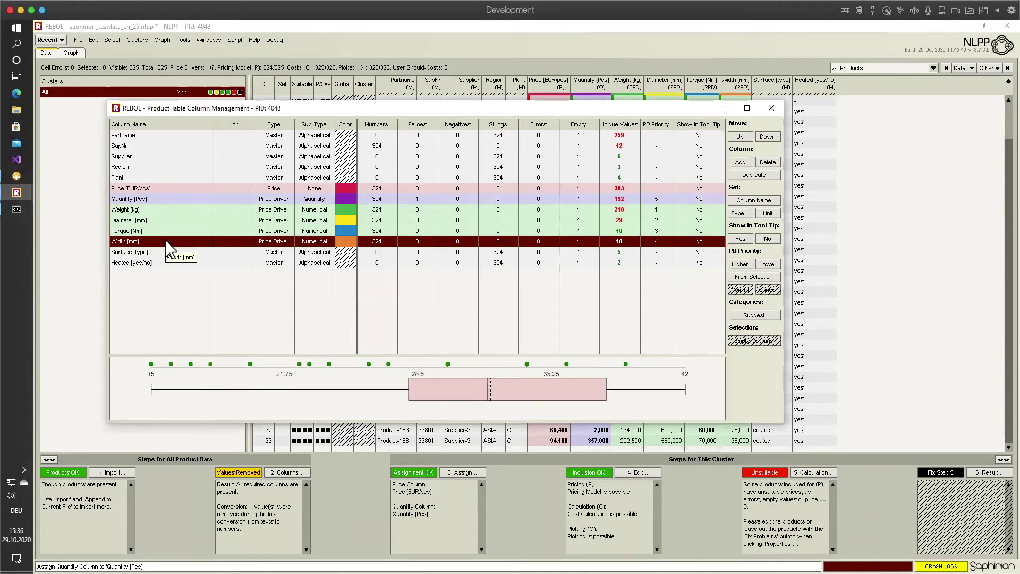
Convert the Surface [type] and Heated [yes/no] columns together to Price Driver, Categorial, and close the column management.
{"action": "key", "text": "Down"}
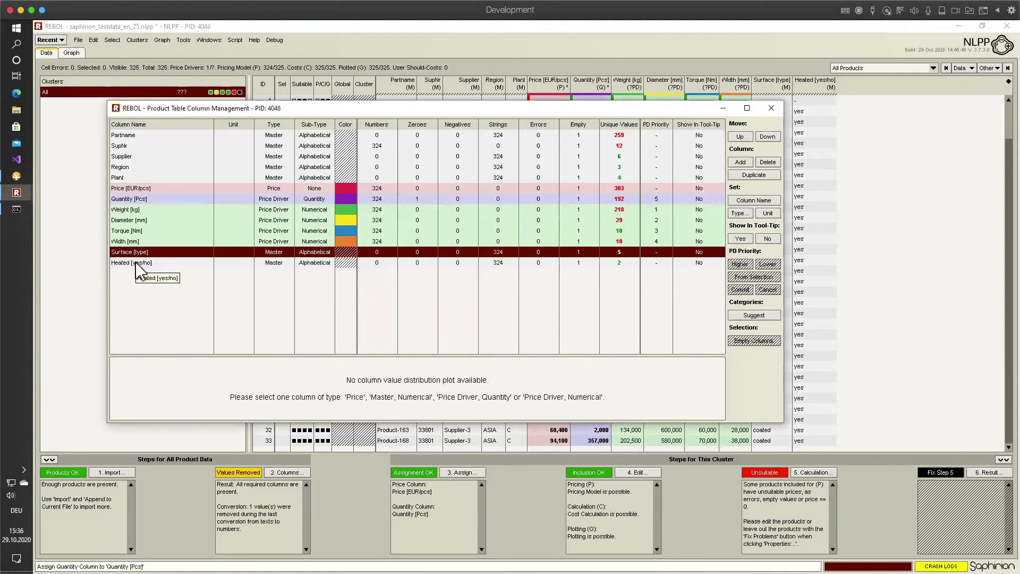
{"action": "key", "text": "shift+Down"}
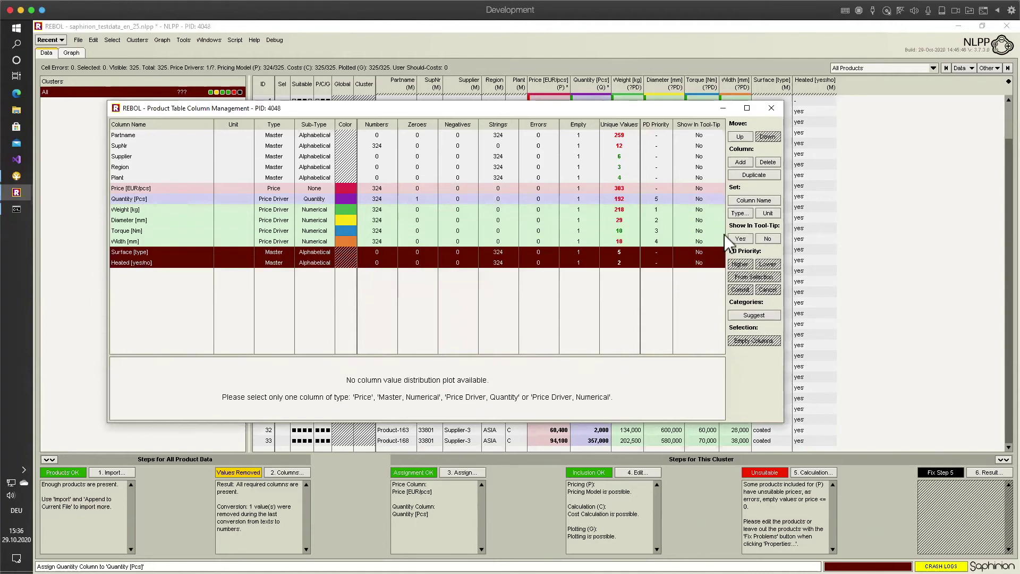
{"action": "left_click", "coordinate": [734, 213]}
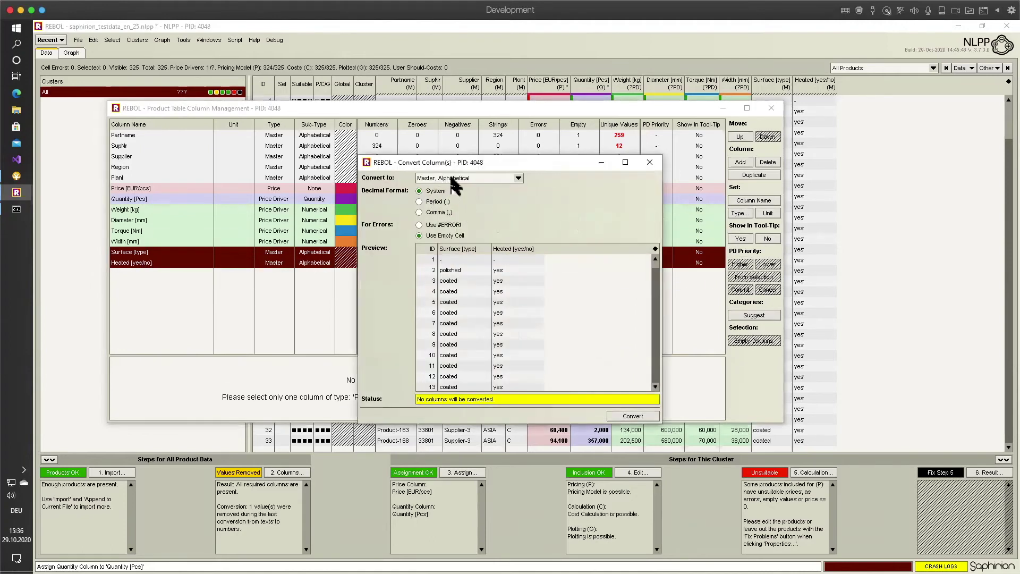
{"action": "left_click", "coordinate": [451, 179]}
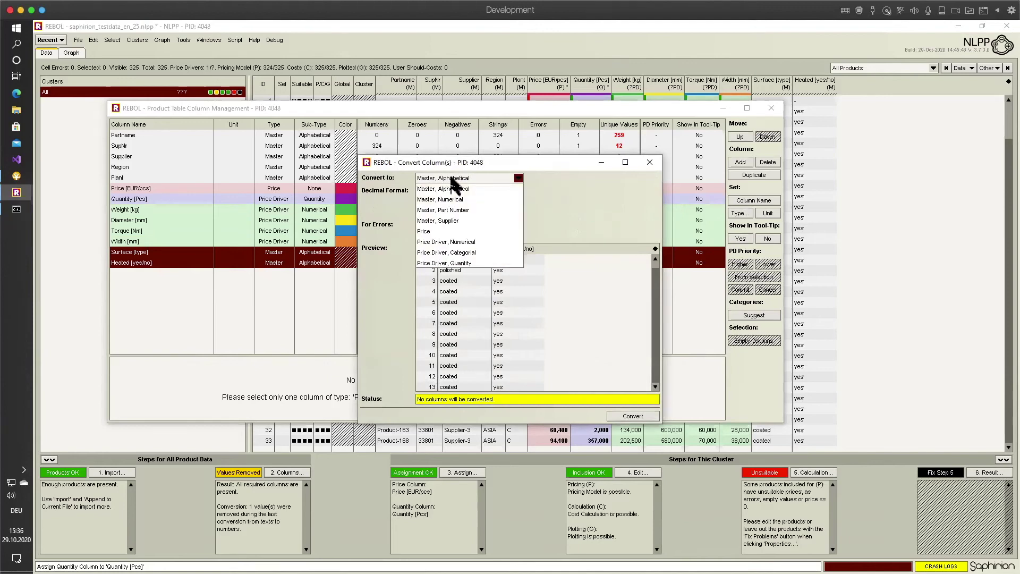
{"action": "left_click", "coordinate": [454, 253]}
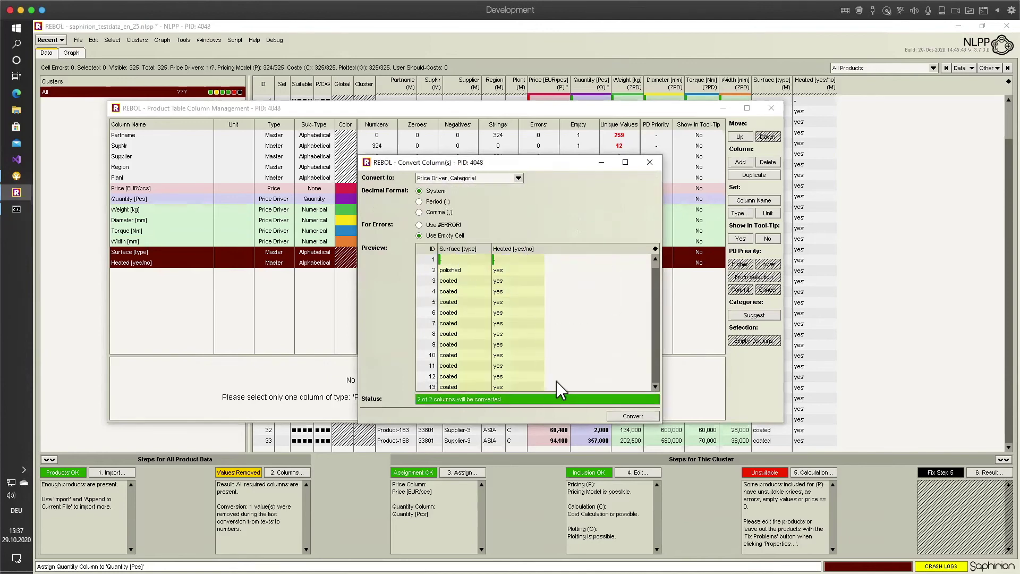
{"action": "left_click", "coordinate": [633, 415]}
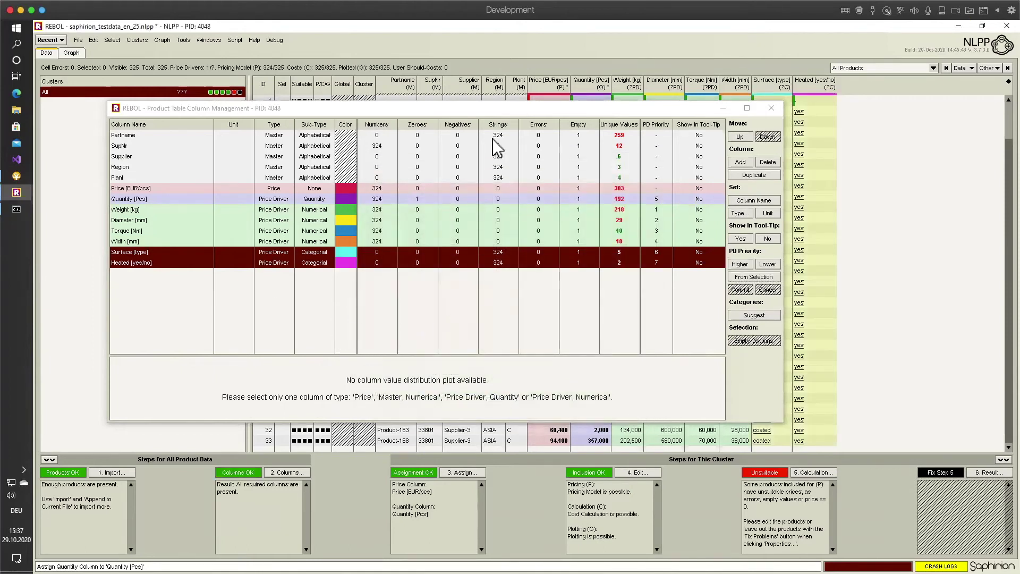
{"action": "left_click_drag", "start_coordinate": [498, 110], "coordinate": [493, 99]}
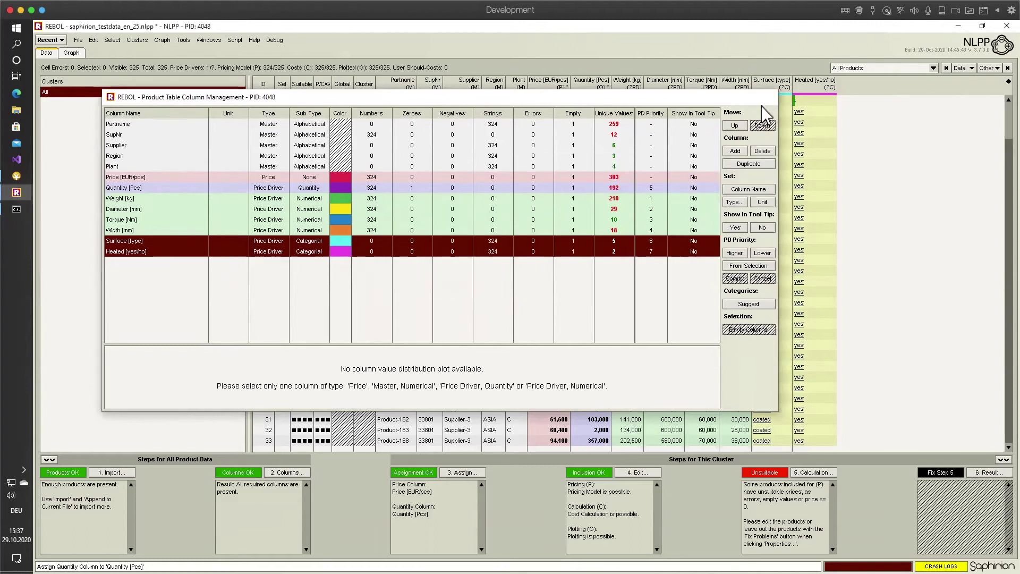
{"action": "key", "text": "Escape"}
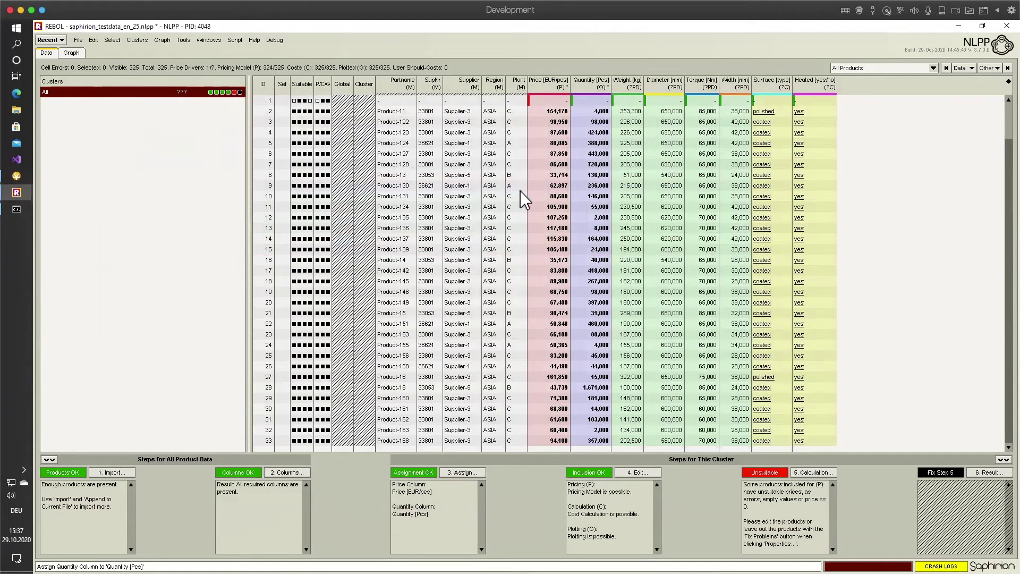
In the cluster's model properties, use Quantity, Weight, Diameter, Torque, Width and the yes category of Heated [yes/no] as price drivers.
{"action": "mouse_move", "coordinate": [560, 123]}
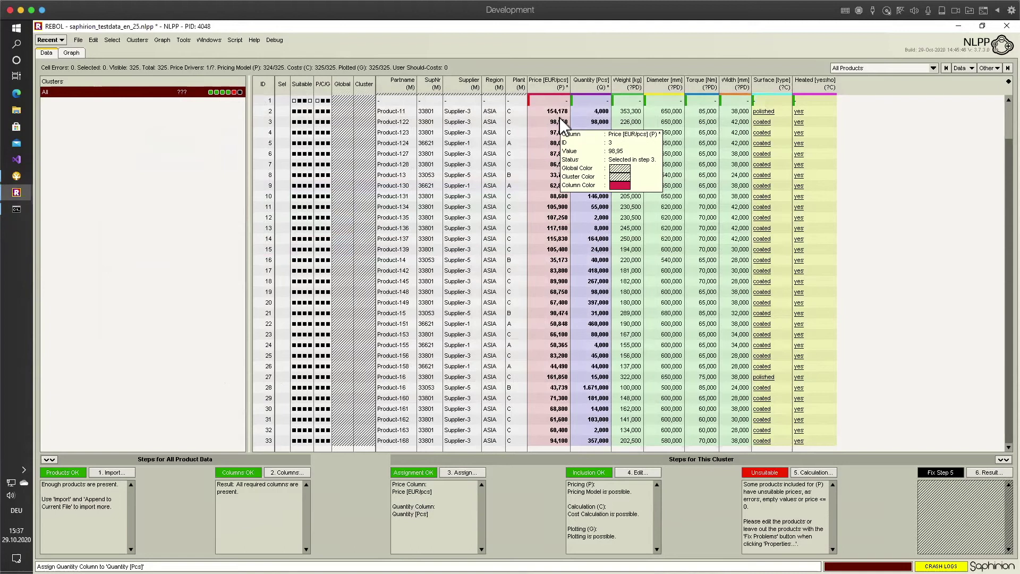
{"action": "mouse_move", "coordinate": [582, 241]}
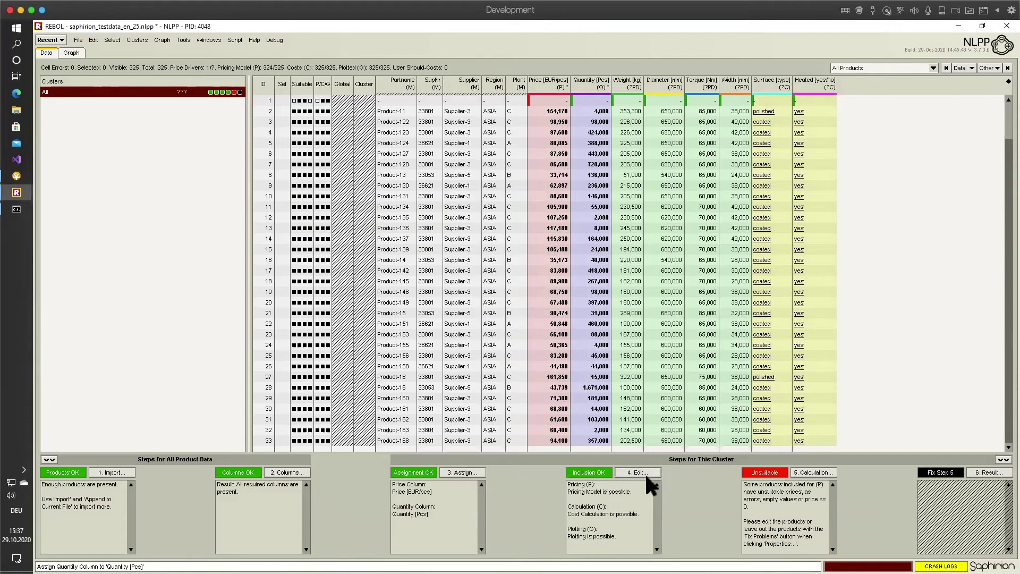
{"action": "left_click", "coordinate": [814, 472]}
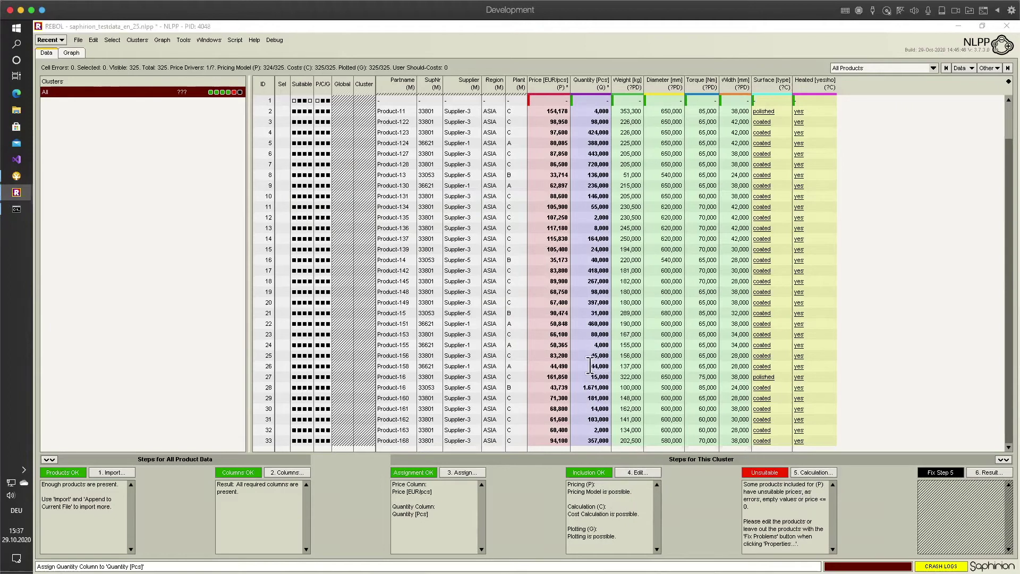
{"action": "left_click_drag", "start_coordinate": [456, 108], "coordinate": [459, 53]}
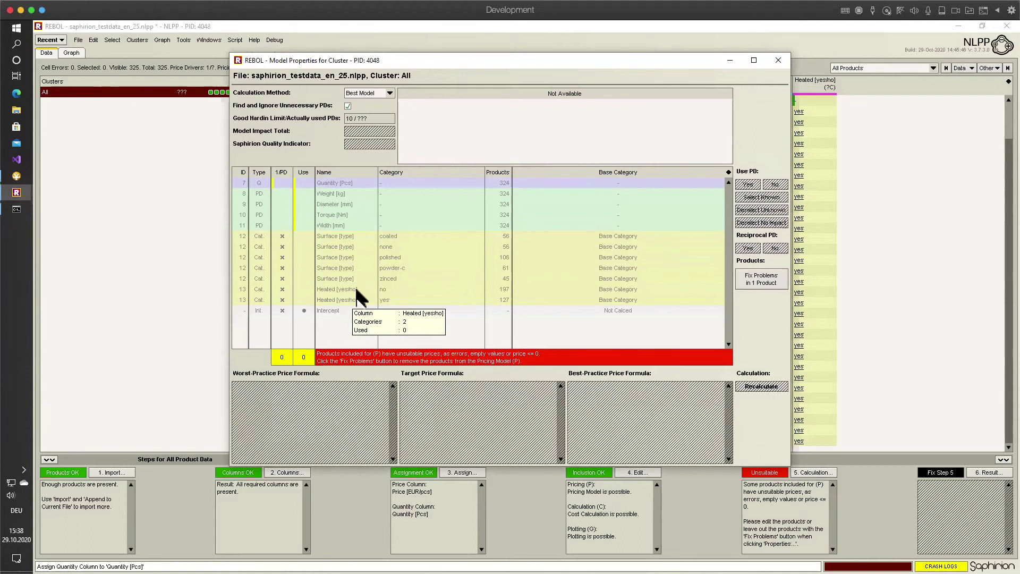
{"action": "left_click", "coordinate": [353, 183]}
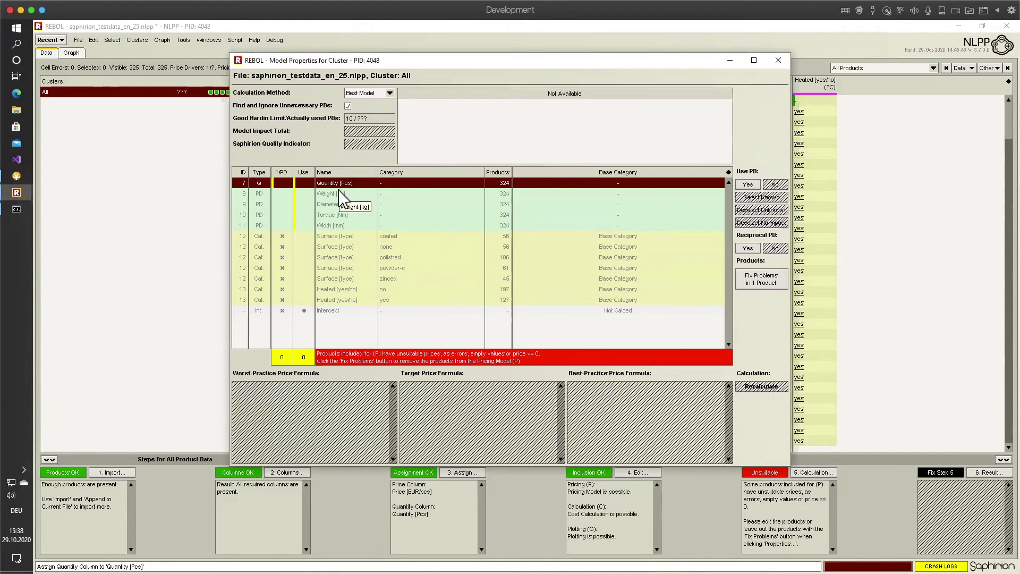
{"action": "left_click", "coordinate": [411, 224], "text": "shift"}
{"action": "left_click", "coordinate": [748, 184]}
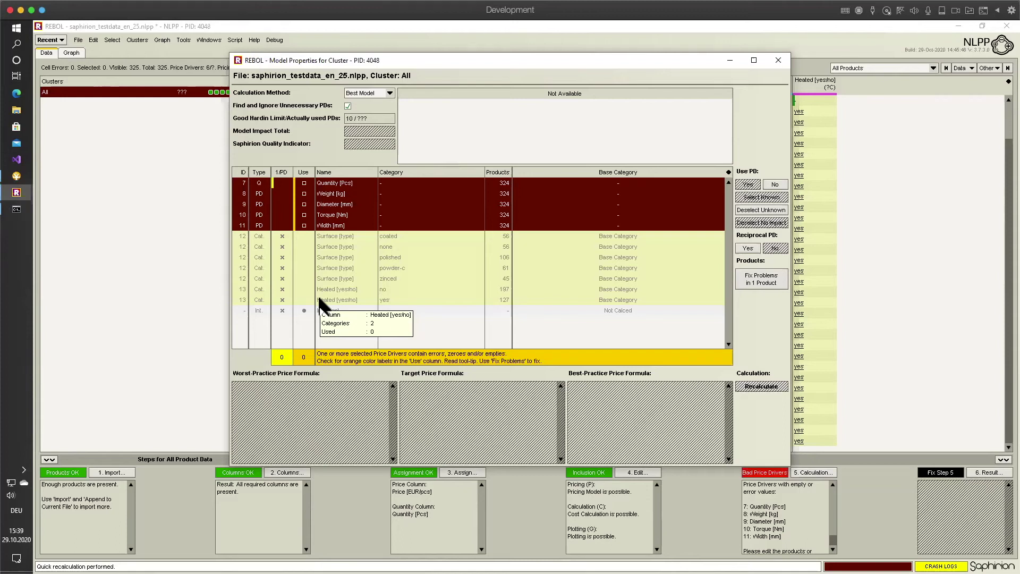
{"action": "left_click", "coordinate": [383, 299]}
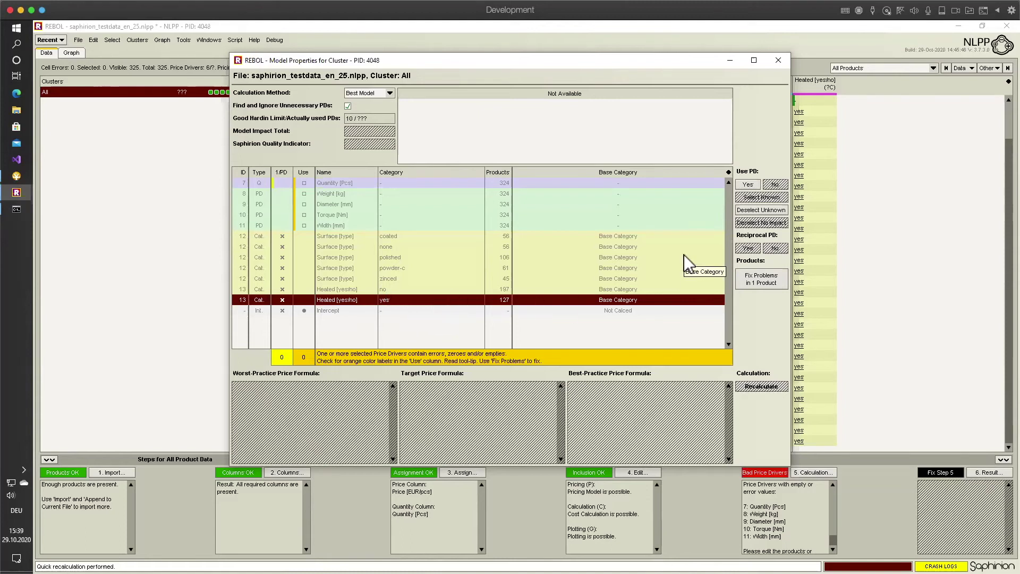
{"action": "left_click", "coordinate": [749, 184]}
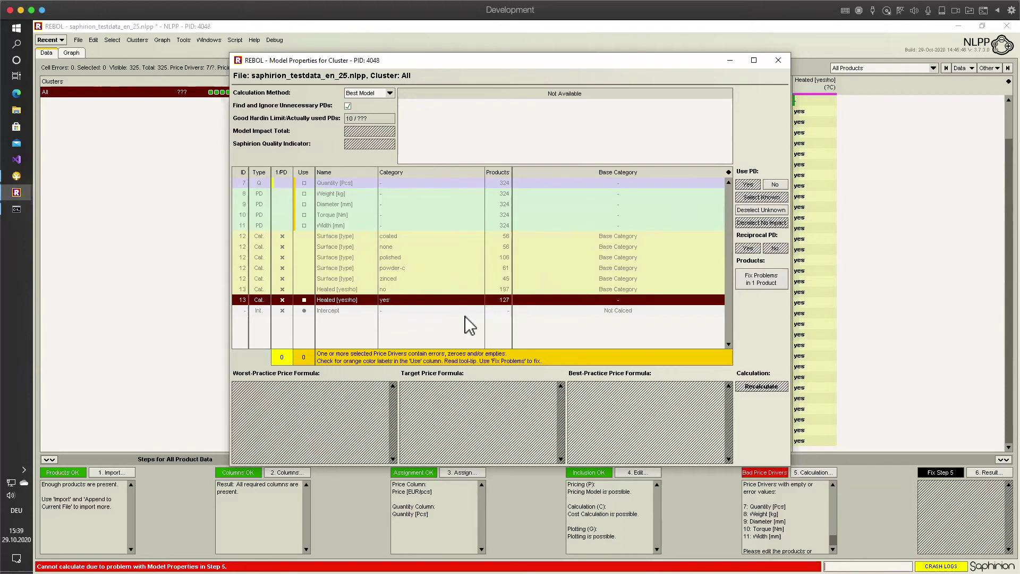
Fix the problems in the pricing model by deselecting the one problematic product.
{"action": "left_click_drag", "start_coordinate": [493, 66], "coordinate": [468, 219]}
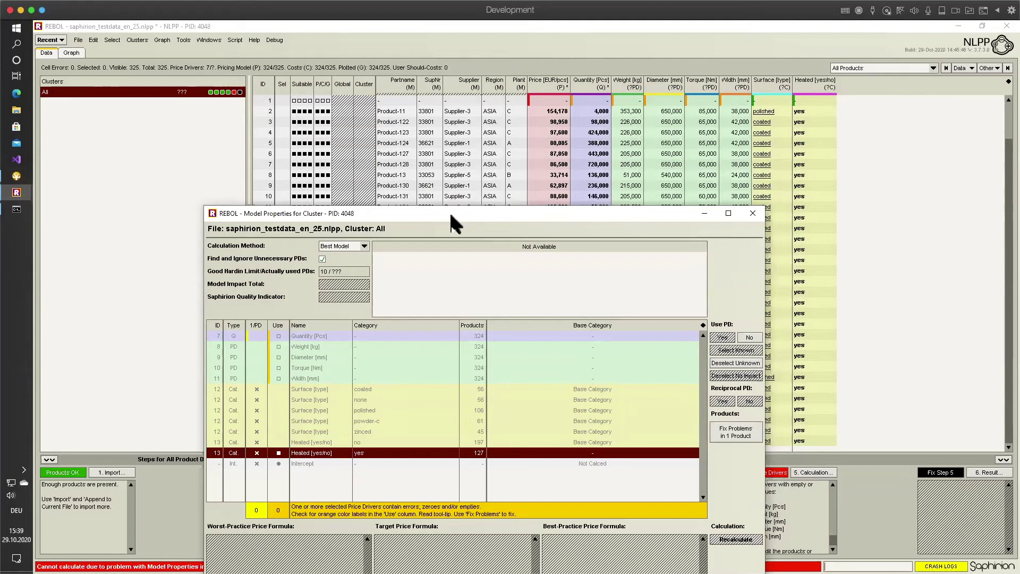
{"action": "left_click_drag", "start_coordinate": [441, 214], "coordinate": [428, 118]}
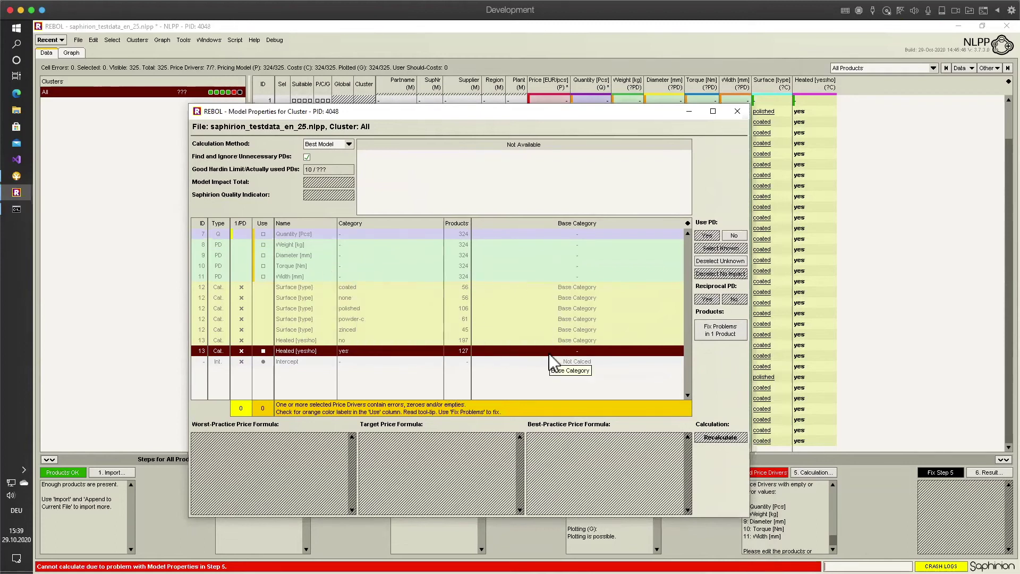
{"action": "left_click", "coordinate": [707, 336]}
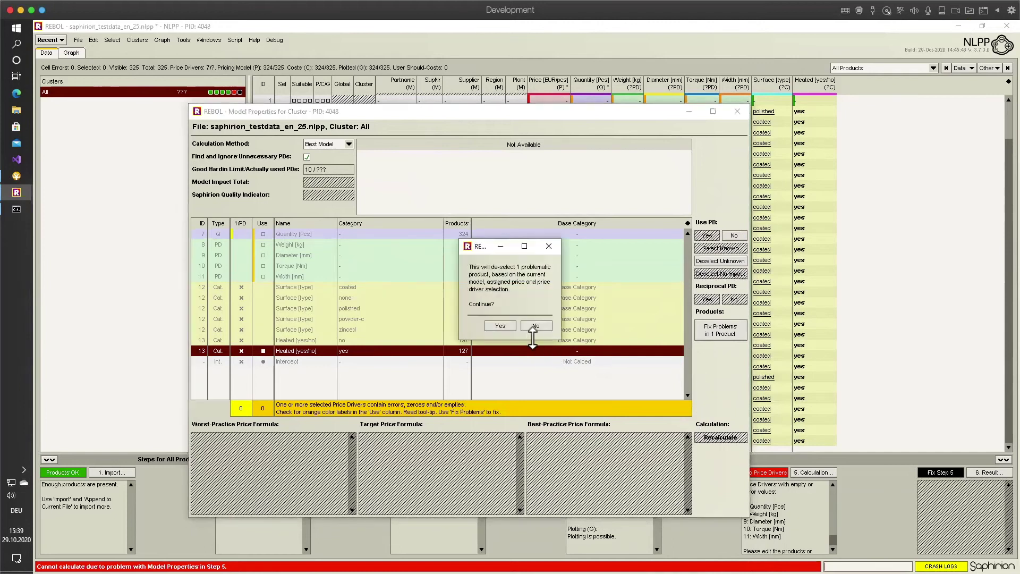
{"action": "left_click", "coordinate": [509, 327]}
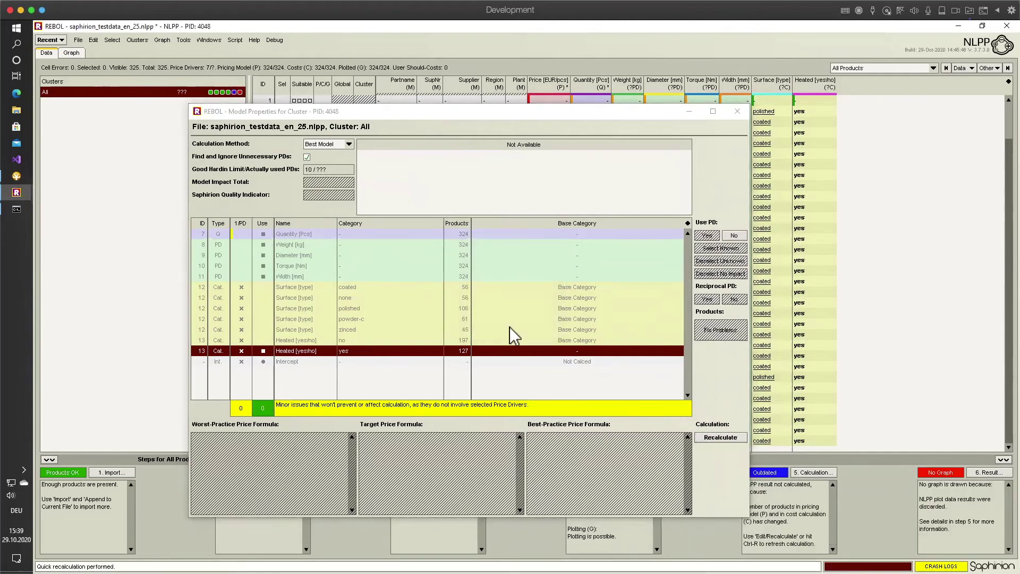
{"action": "left_click_drag", "start_coordinate": [448, 113], "coordinate": [450, 88]}
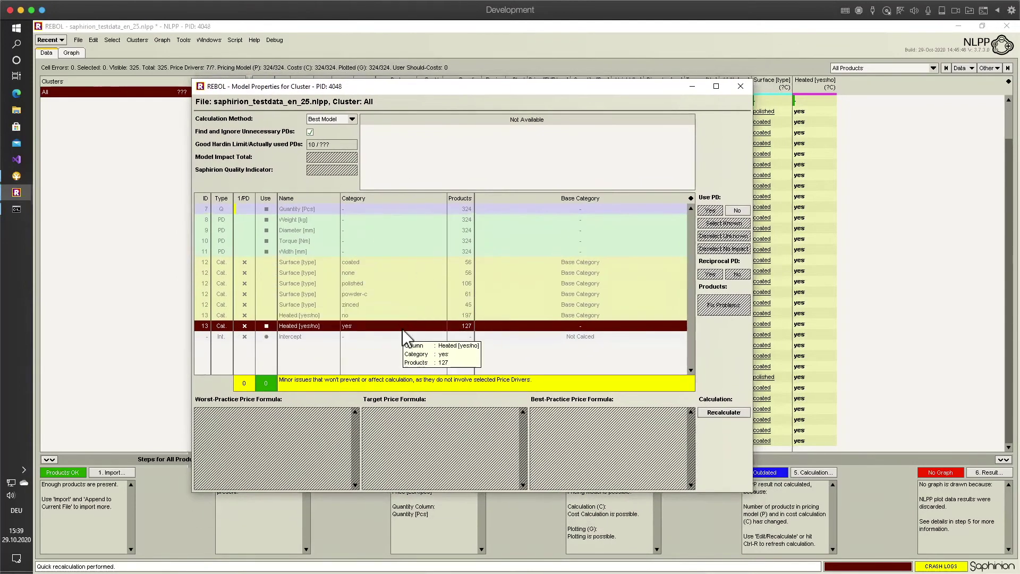
Recalculate the cluster's pricing model with the Best Model method and look through the available calculation methods.
{"action": "left_click_drag", "start_coordinate": [384, 88], "coordinate": [415, 110]}
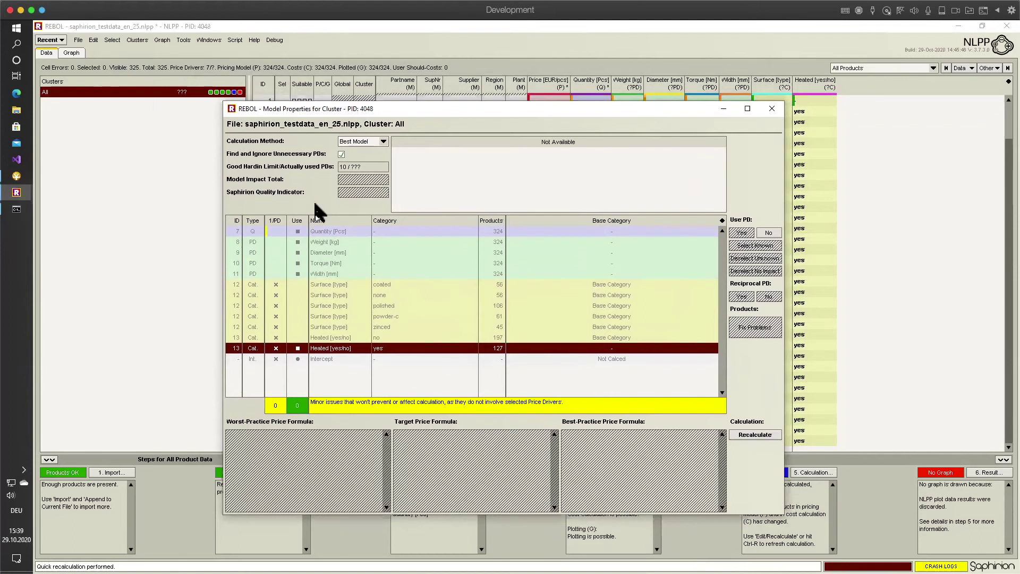
{"action": "left_click", "coordinate": [753, 433]}
{"action": "left_click", "coordinate": [752, 438]}
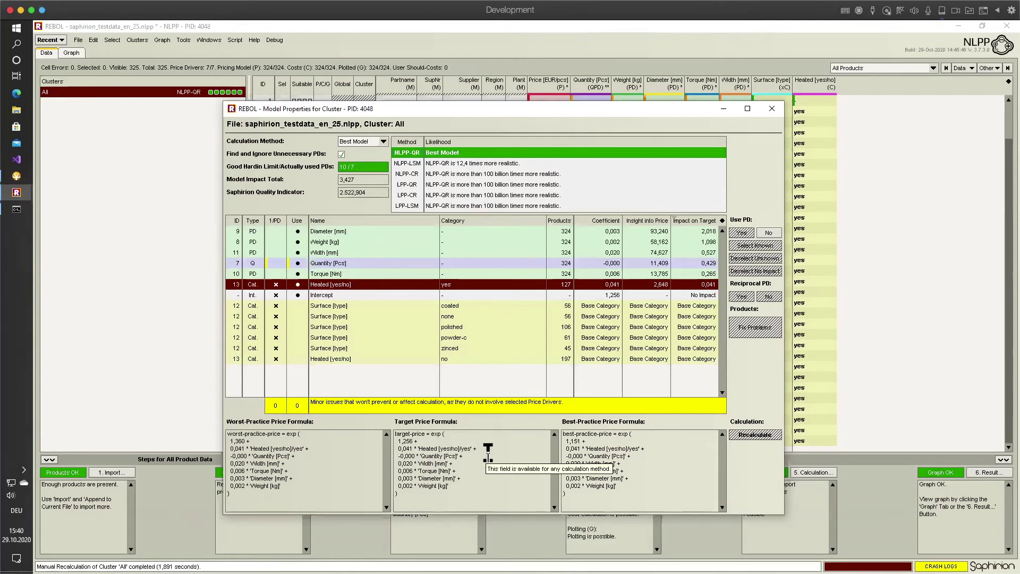
{"action": "left_click", "coordinate": [381, 142]}
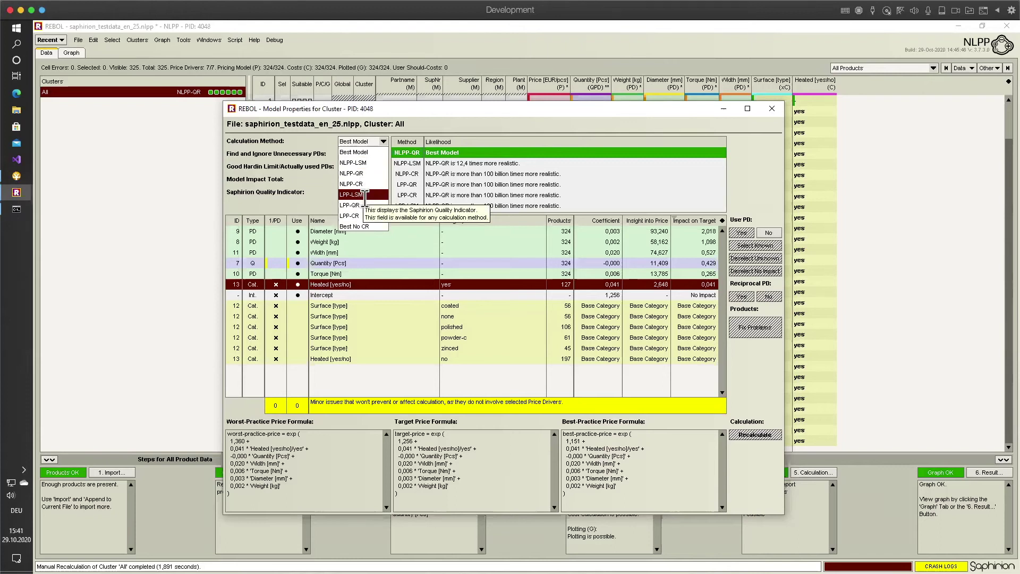
{"action": "left_click", "coordinate": [323, 142]}
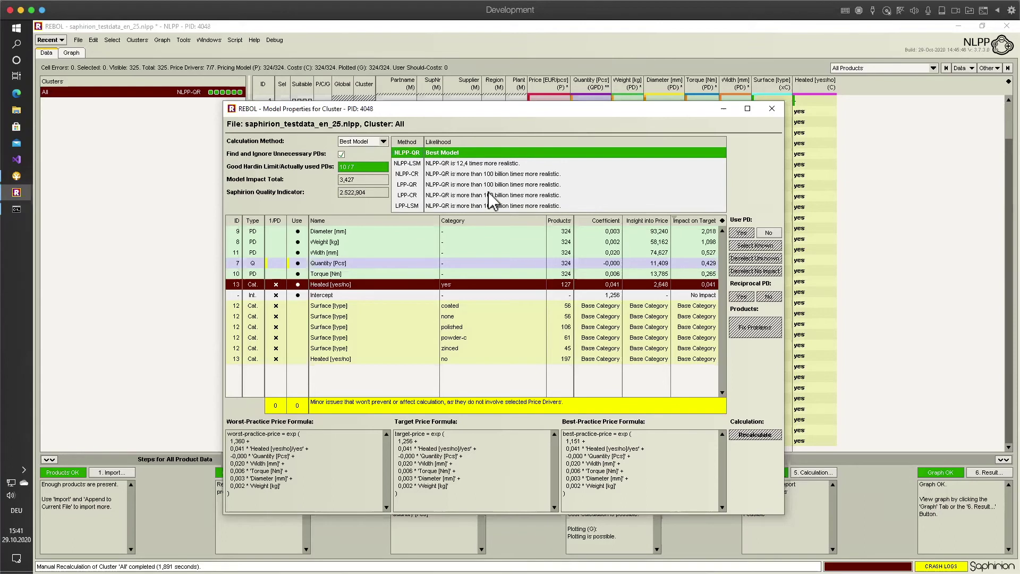
View the target price formula with full-precision coefficients in the copy content window, then close it.
{"action": "left_click", "coordinate": [467, 491]}
{"action": "key", "text": "ctrl+a"}
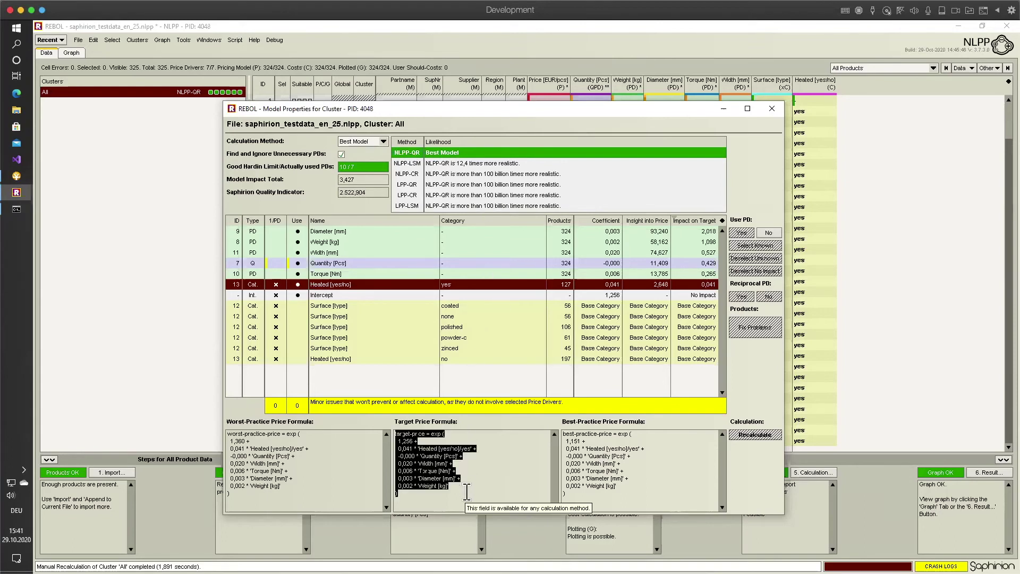
{"action": "left_click", "coordinate": [467, 492]}
{"action": "right_click", "coordinate": [477, 457]}
{"action": "left_click", "coordinate": [529, 464]}
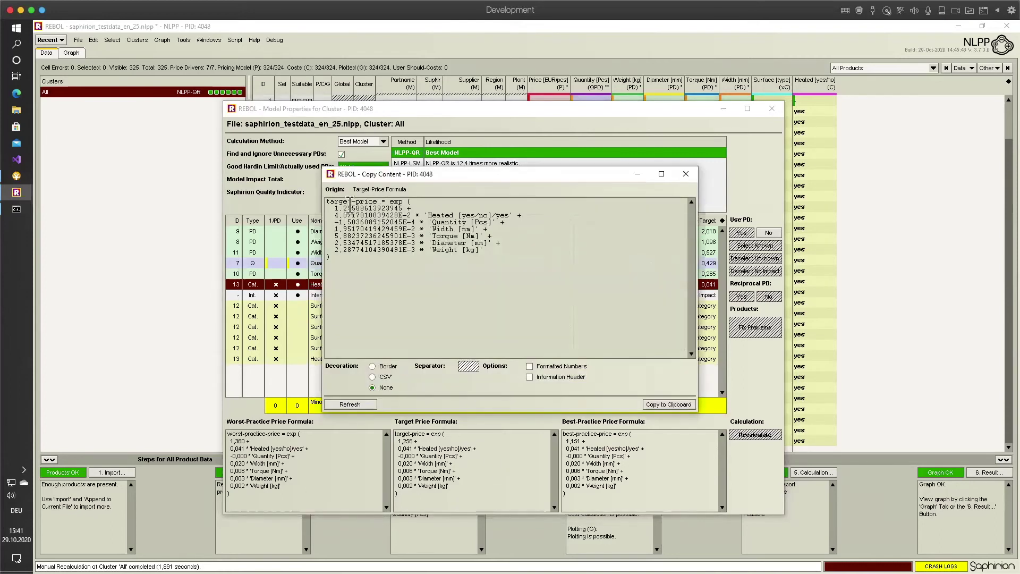
{"action": "key", "text": "ctrl+a"}
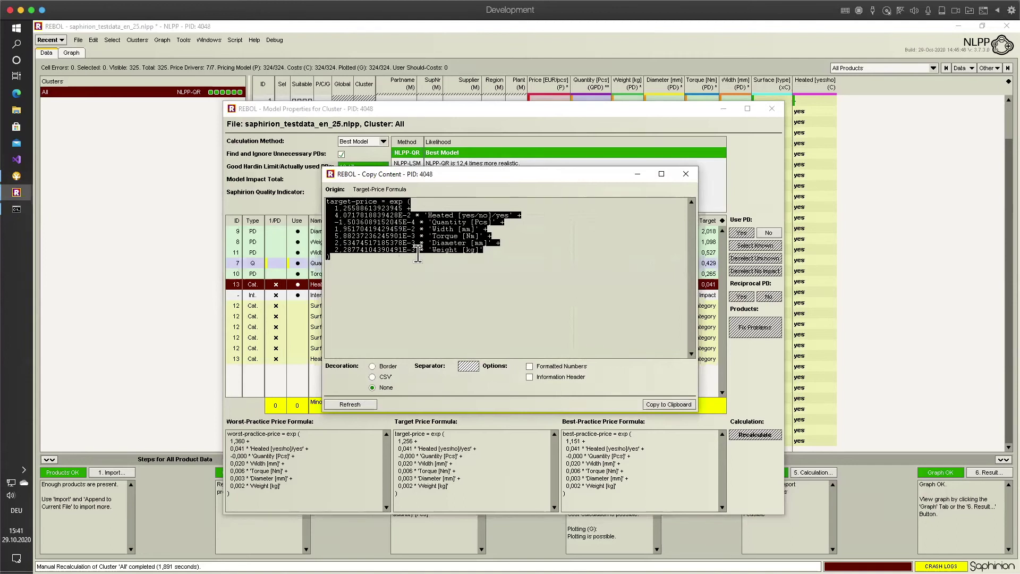
{"action": "left_click", "coordinate": [508, 300]}
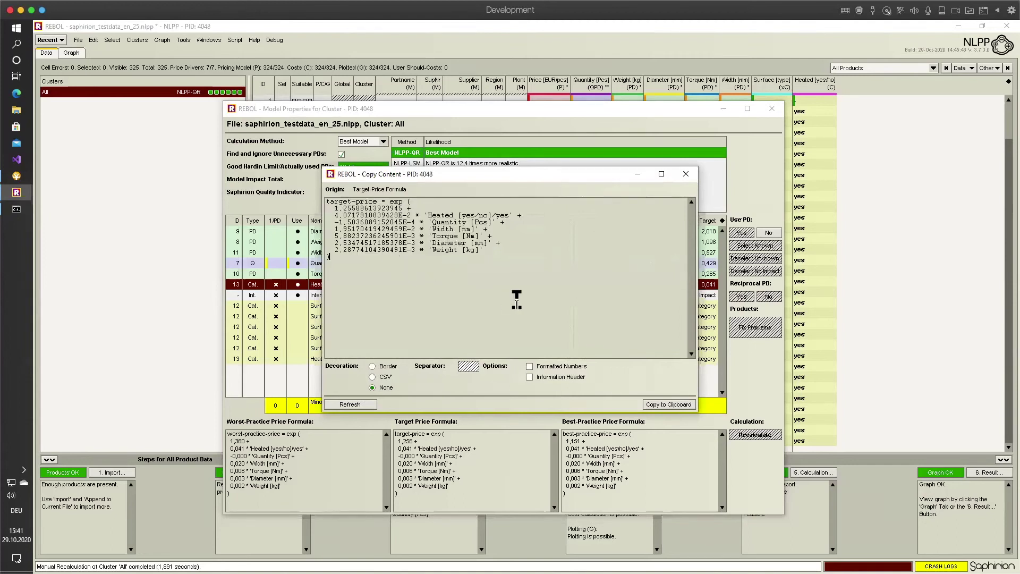
{"action": "left_click", "coordinate": [684, 174]}
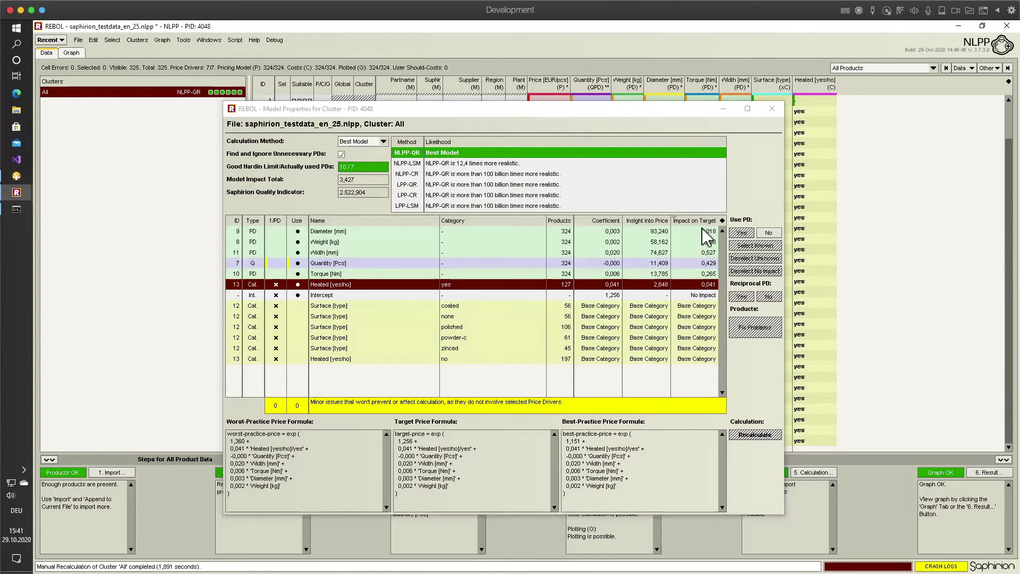
Examine the Impact on Target values of the Diameter, Weight, Width and Heated price drivers one after another.
{"action": "left_click", "coordinate": [702, 232]}
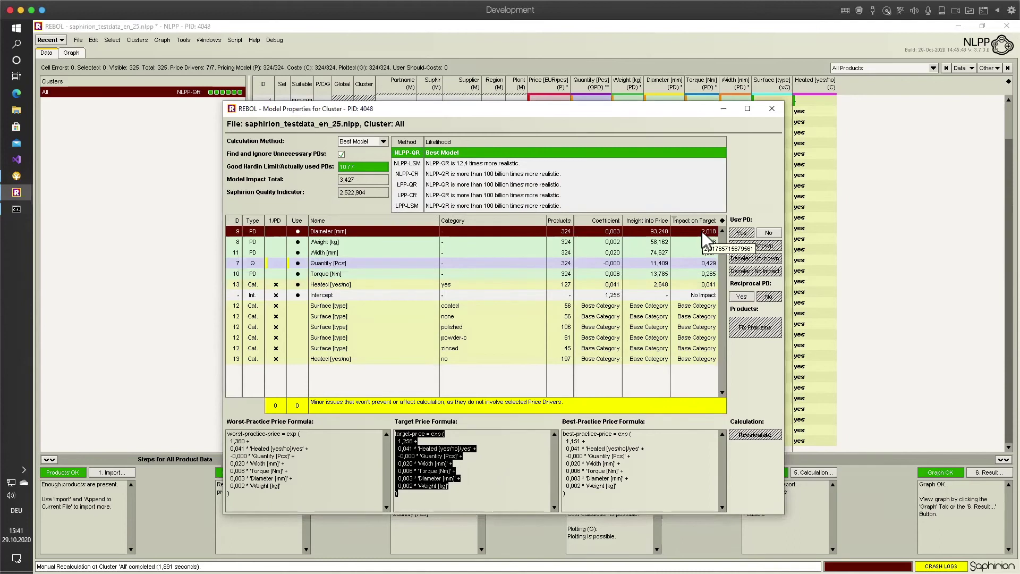
{"action": "left_click", "coordinate": [705, 243]}
{"action": "left_click", "coordinate": [704, 253]}
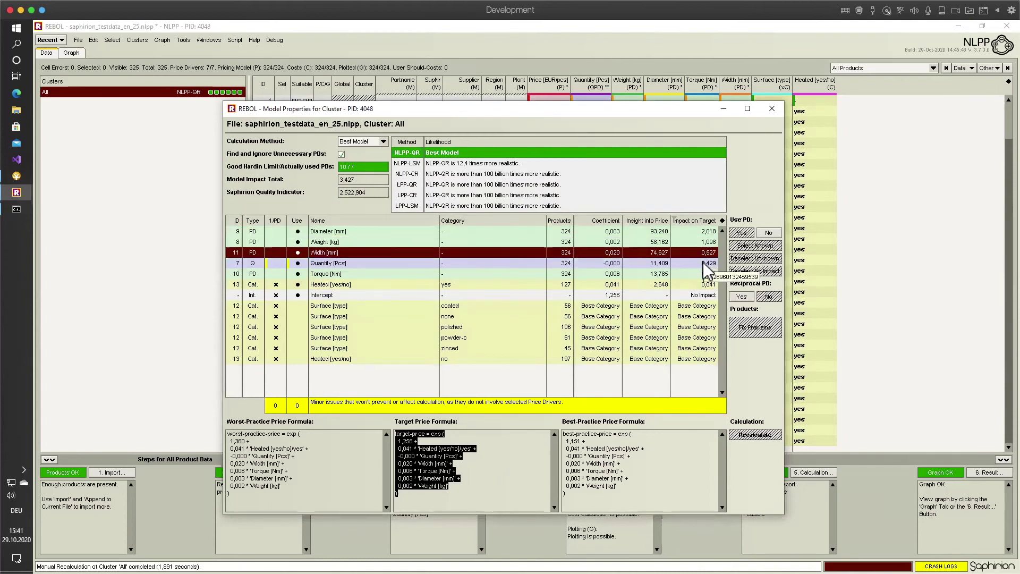
{"action": "left_click", "coordinate": [705, 286]}
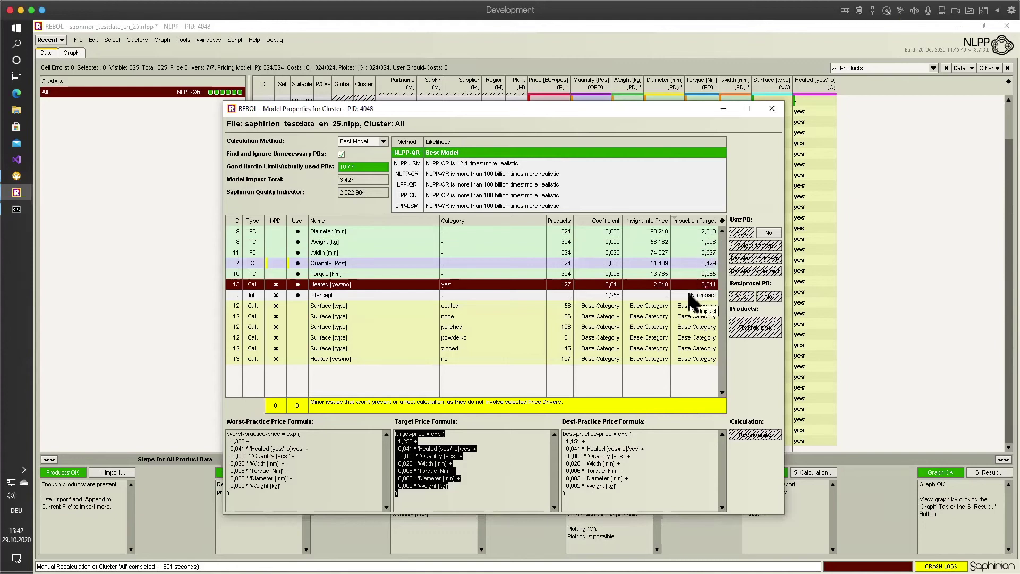
Close the model properties, show the result graph and inspect the details of a product point above the red worst-price line.
{"action": "left_click", "coordinate": [773, 109]}
{"action": "left_click", "coordinate": [985, 473]}
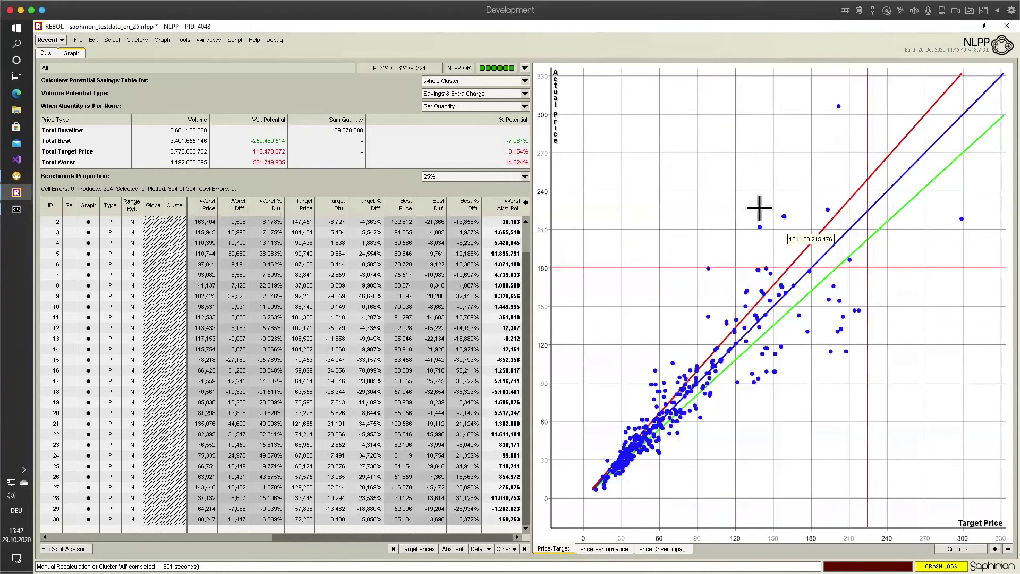
{"action": "mouse_move", "coordinate": [759, 226]}
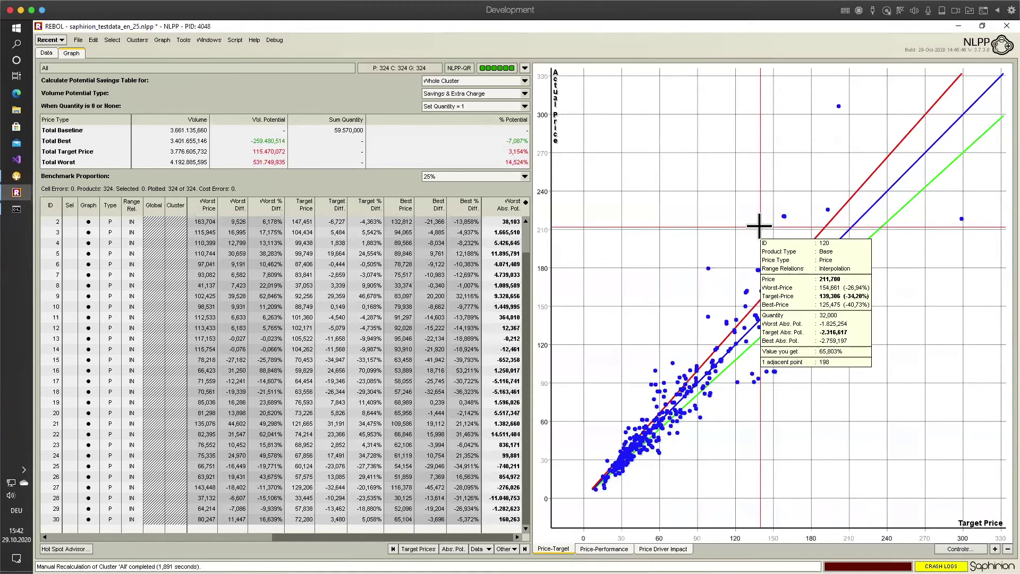
Open the graph controls and limit the plotted products to those with Price > Target-Price.
{"action": "scroll", "coordinate": [700, 230], "scroll_direction": "up", "scroll_amount": 3}
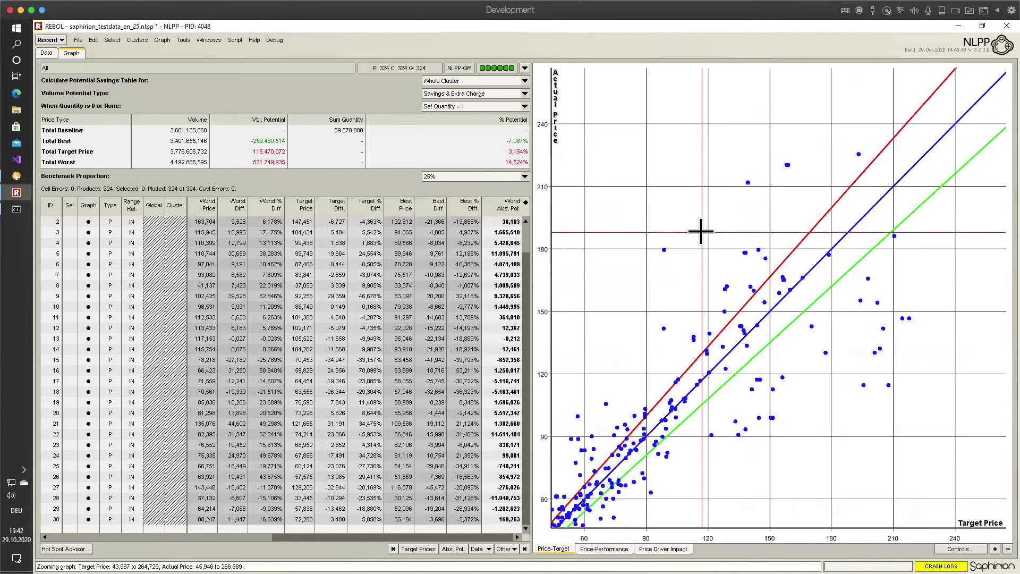
{"action": "scroll", "coordinate": [700, 231], "scroll_direction": "down", "scroll_amount": 5}
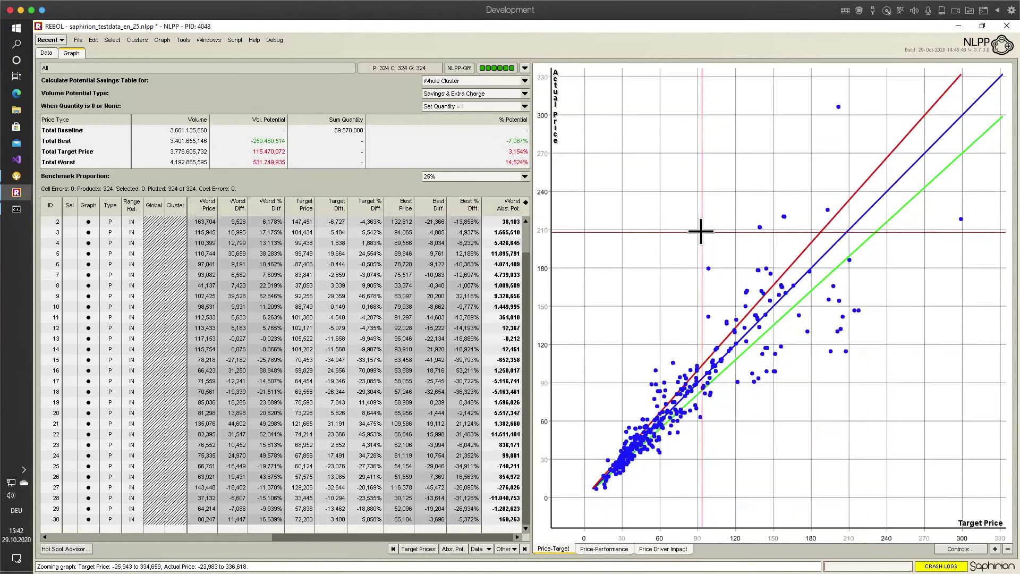
{"action": "scroll", "coordinate": [700, 231], "scroll_direction": "down", "scroll_amount": 3}
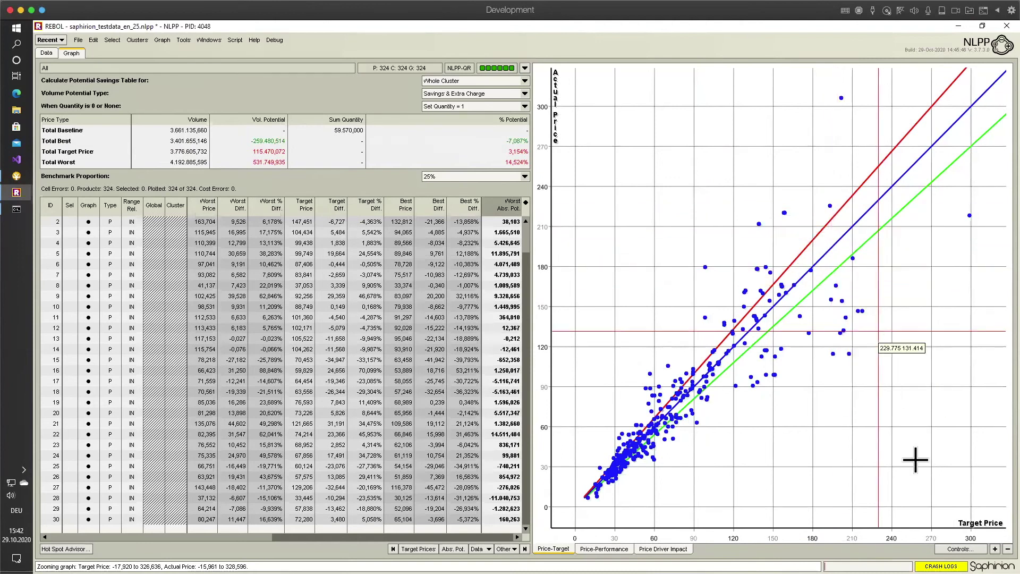
{"action": "left_click", "coordinate": [960, 549]}
{"action": "left_click_drag", "start_coordinate": [505, 198], "coordinate": [266, 244]}
{"action": "left_click", "coordinate": [386, 306]}
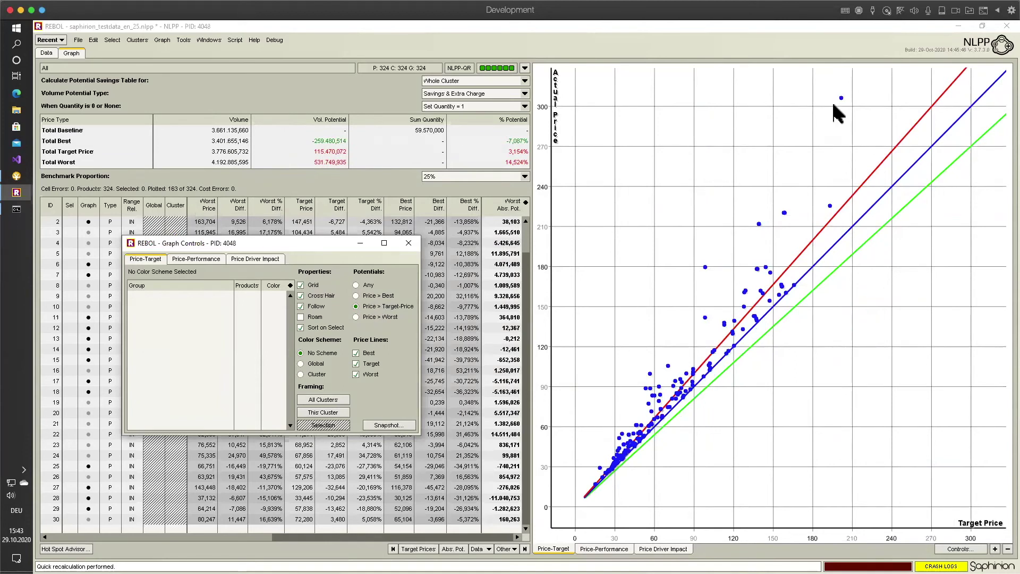
Change the volume potential type of the potential savings table to Savings Only.
{"action": "left_click", "coordinate": [425, 109]}
{"action": "left_click", "coordinate": [524, 93]}
{"action": "left_click", "coordinate": [446, 112]}
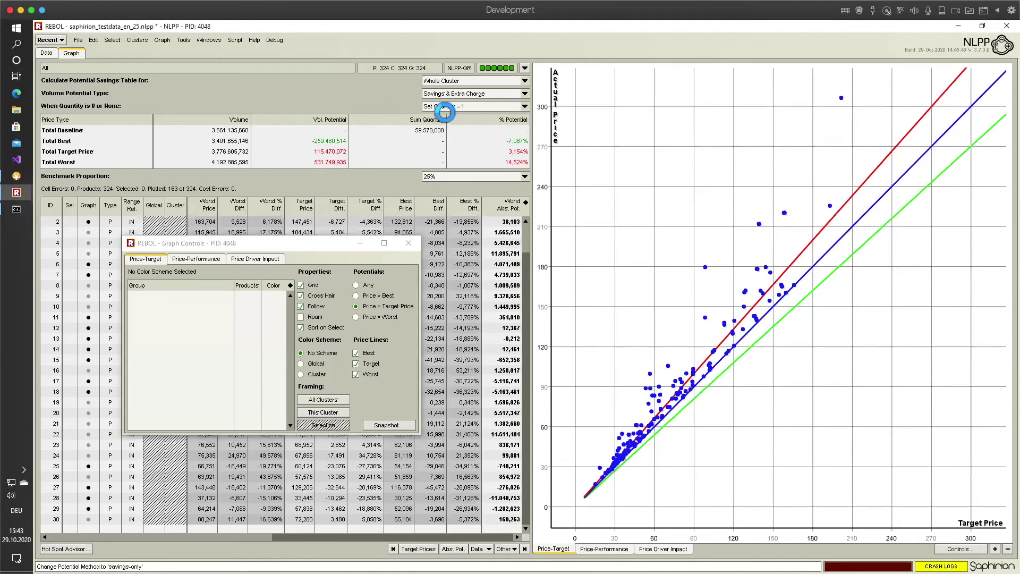
{"action": "mouse_move", "coordinate": [453, 260]}
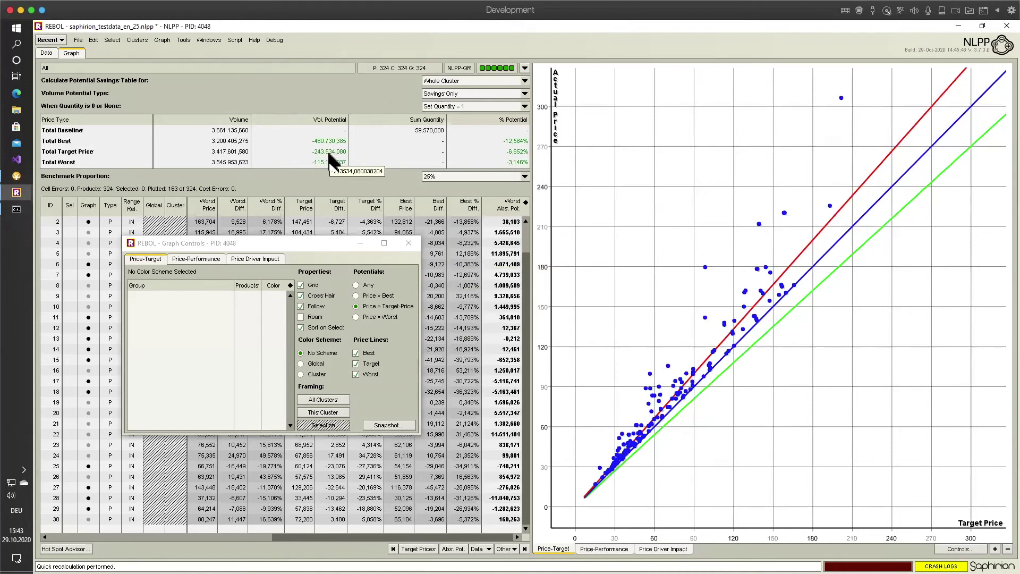
Set the graph's potentials filter to Any so all products are plotted, and close the graph controls.
{"action": "left_click", "coordinate": [365, 285]}
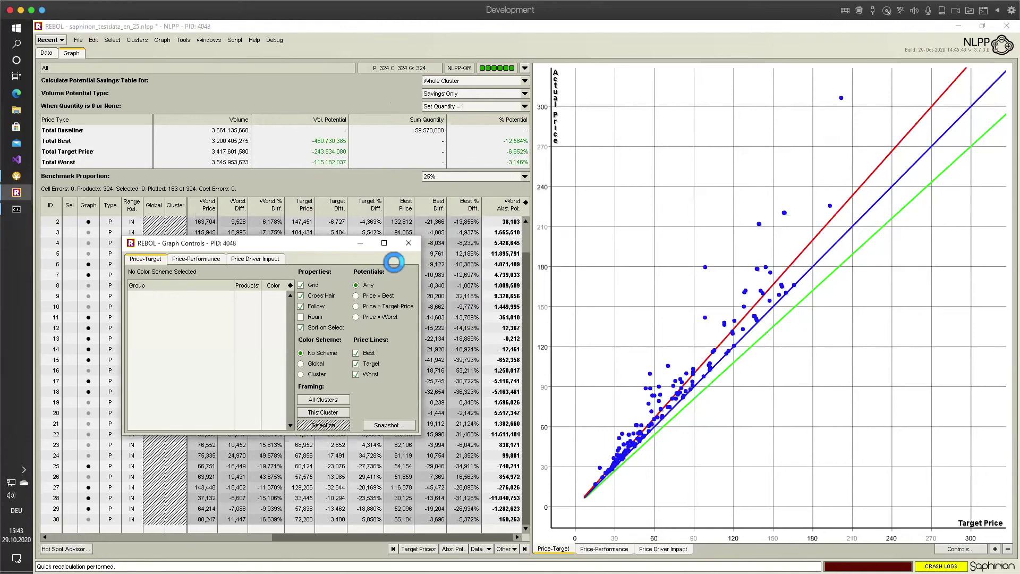
{"action": "left_click", "coordinate": [409, 244]}
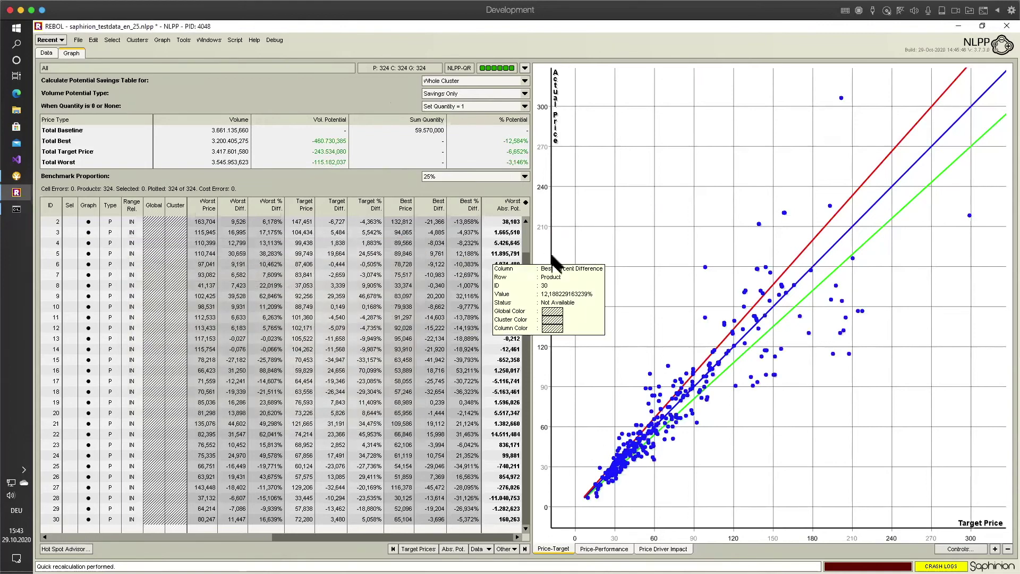